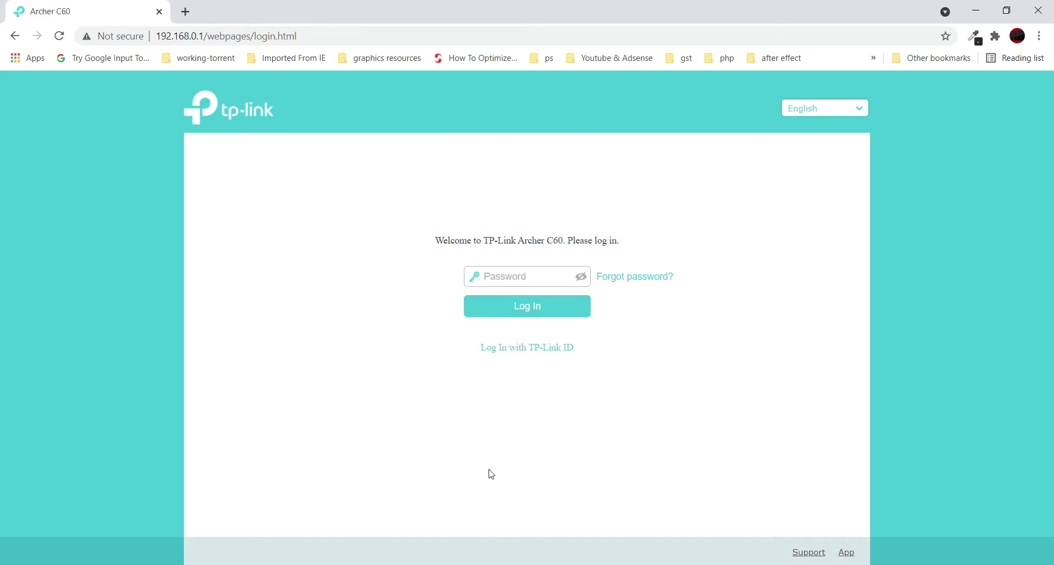
# Step: Log in to the router's administration page with the account password
pyautogui.click(521, 279)
pyautogui.write('•••••')
pyautogui.press('Return')
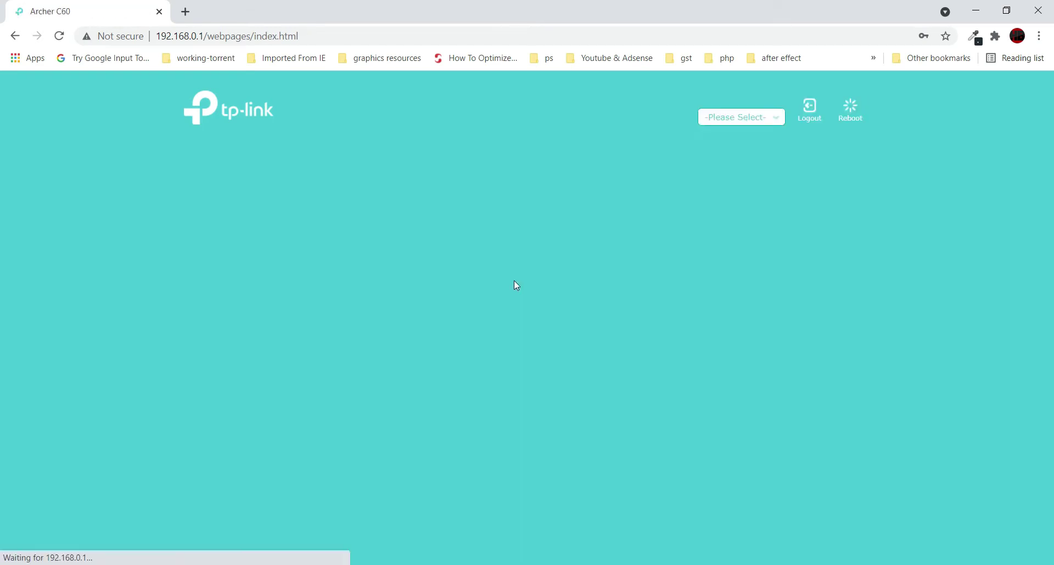
pyautogui.write('•••••')
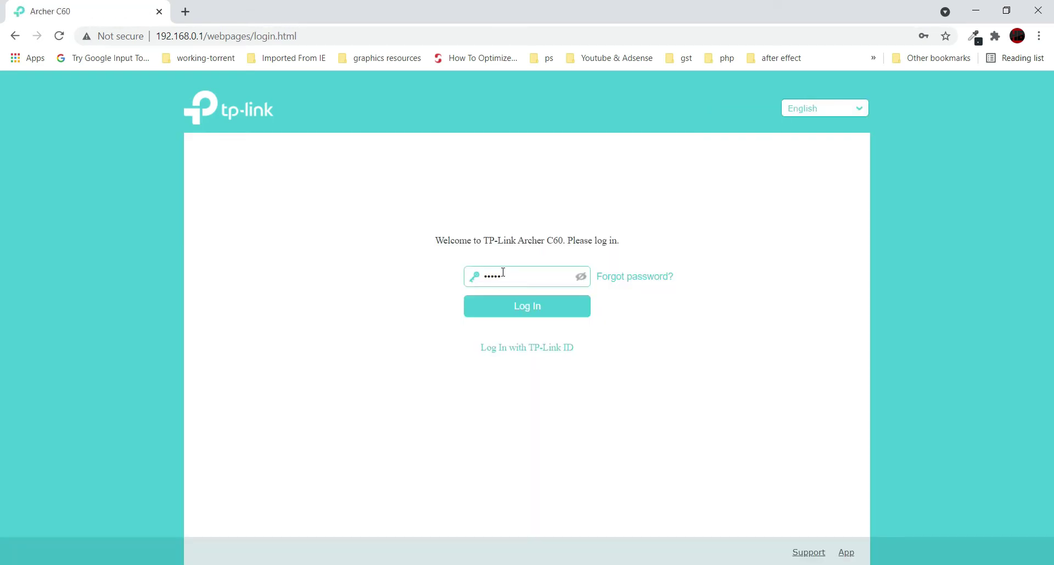
pyautogui.press('Return')
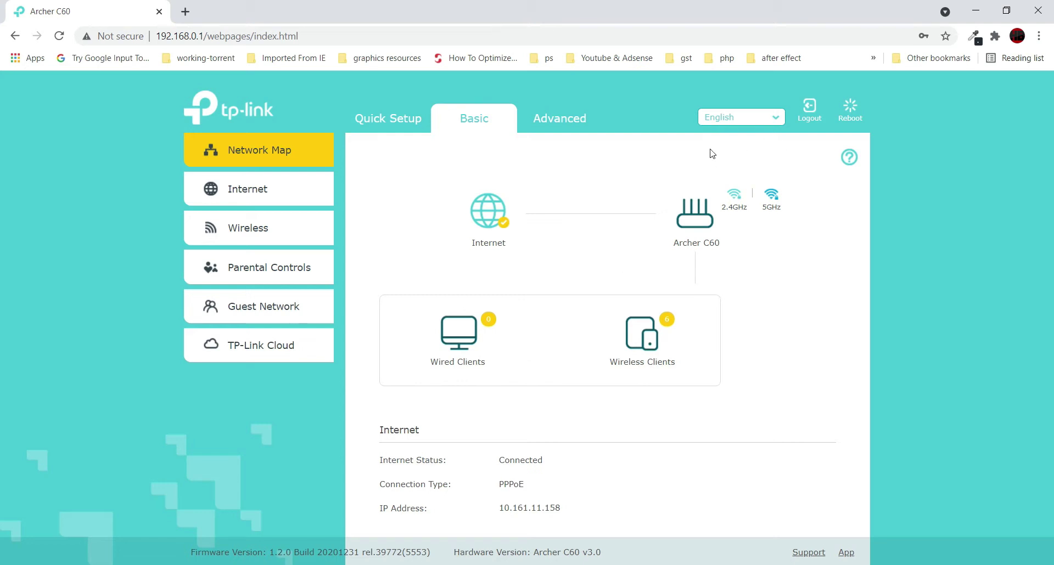
# Step: View the basic wireless settings for the 2.4GHz and 5GHz networks
pyautogui.click(558, 128)
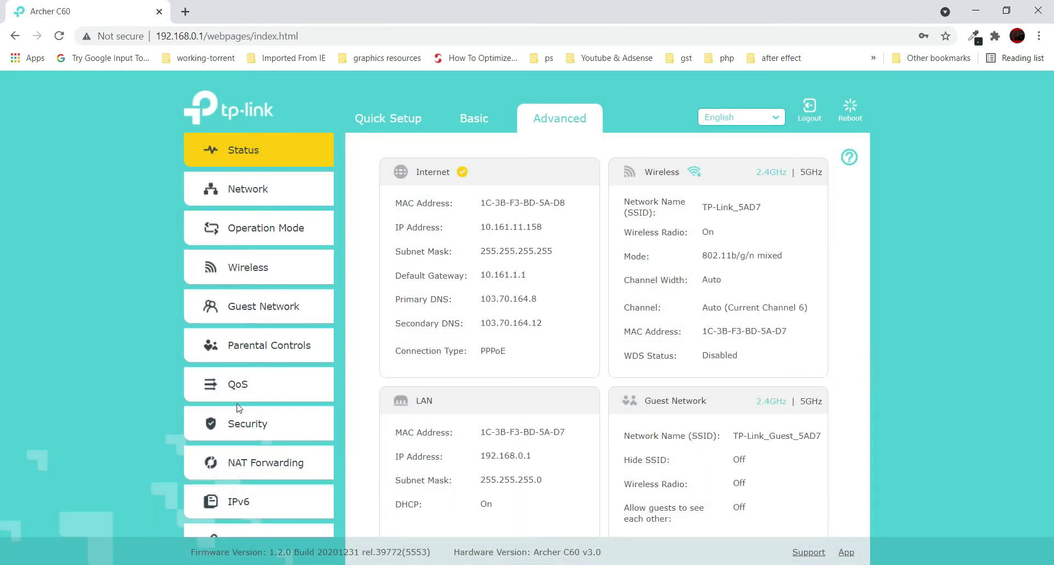
pyautogui.click(479, 122)
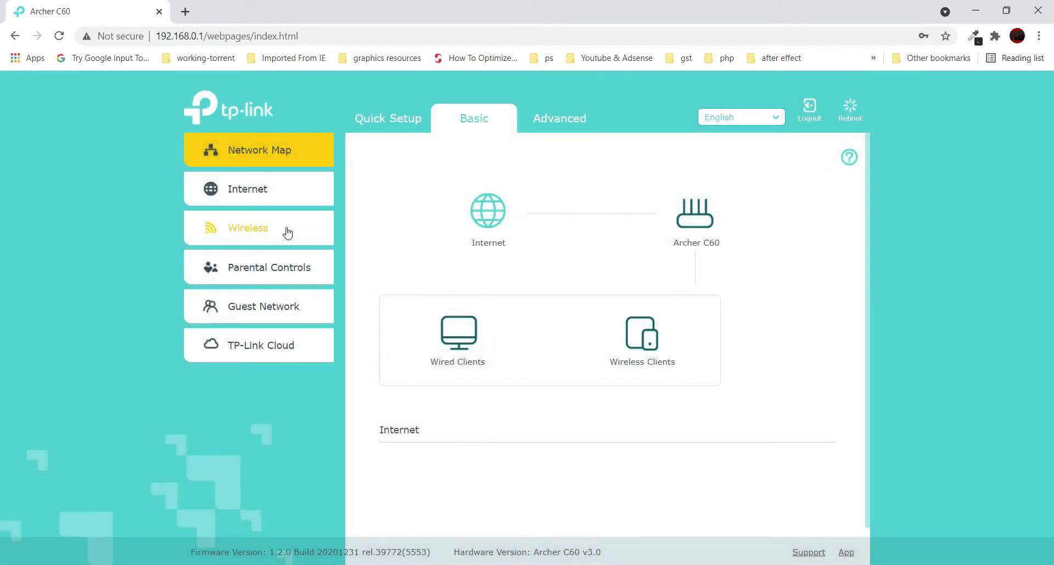
pyautogui.click(271, 226)
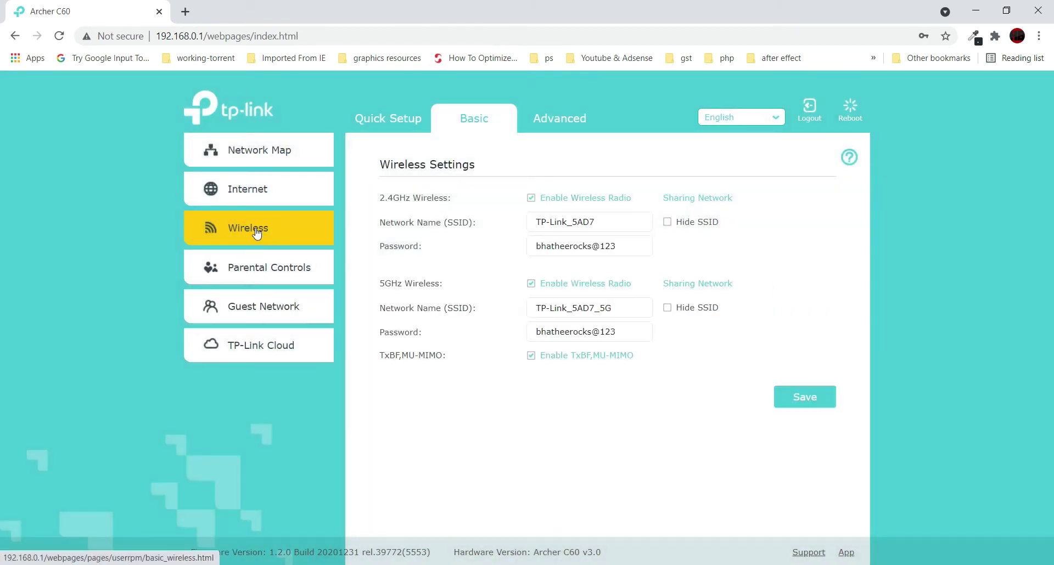
# Step: Look through the advanced settings categories, including the wireless options, to find the device security settings
pyautogui.click(552, 118)
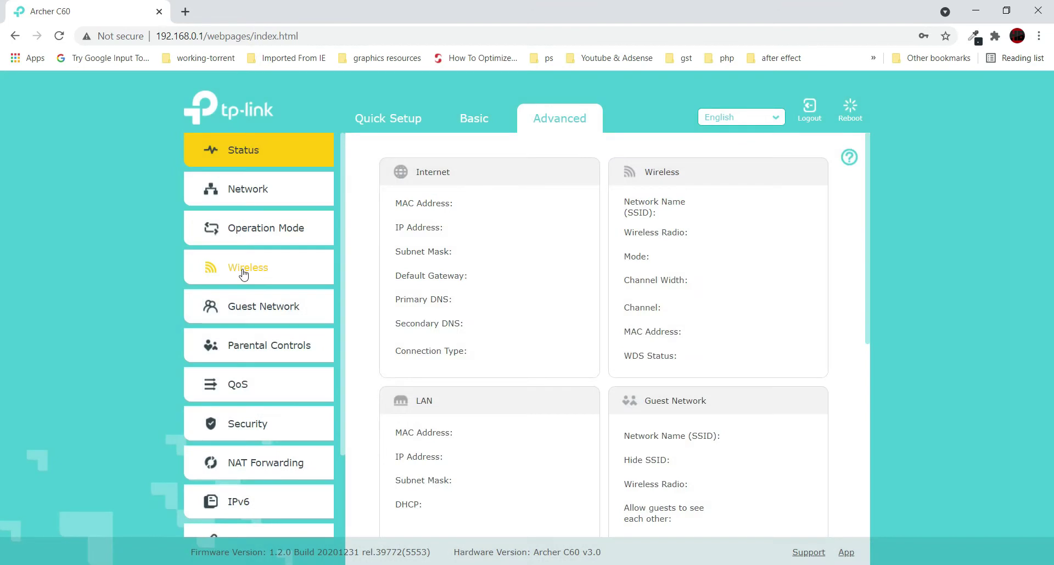
pyautogui.click(241, 268)
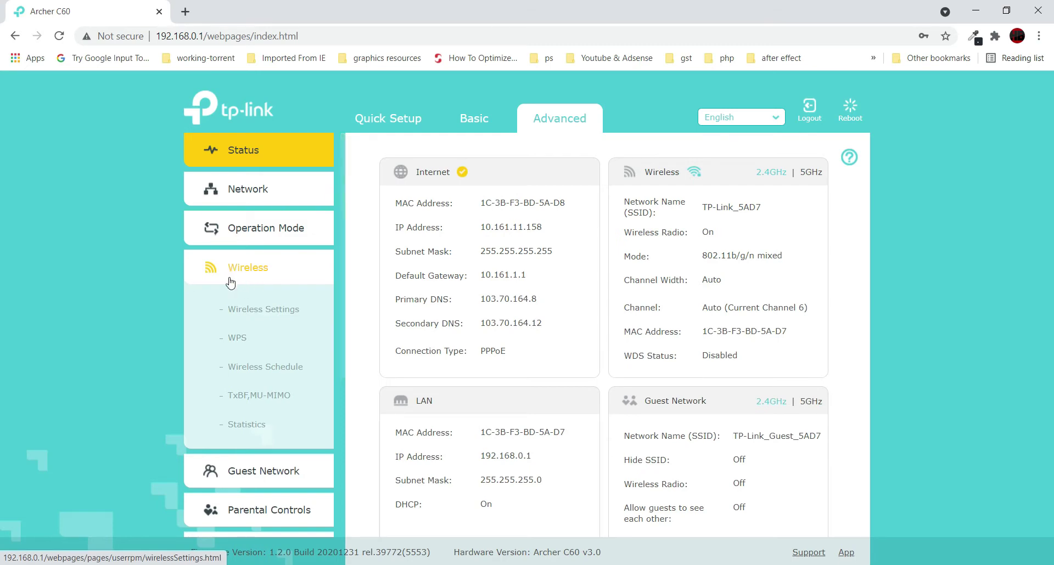
pyautogui.scroll(-1, 198, 285)
pyautogui.scroll(-2, 251, 338)
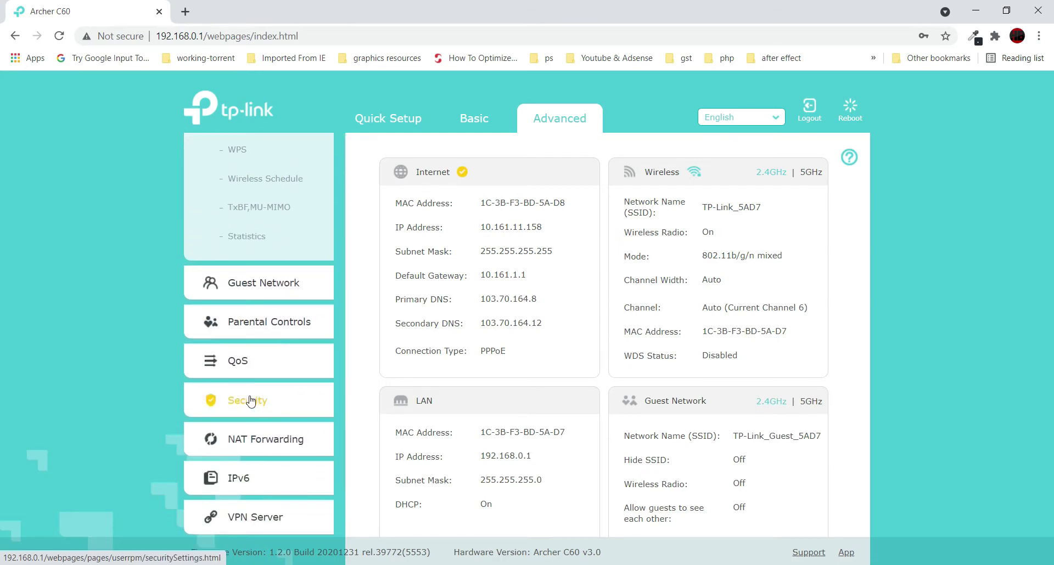
pyautogui.scroll(3, 247, 411)
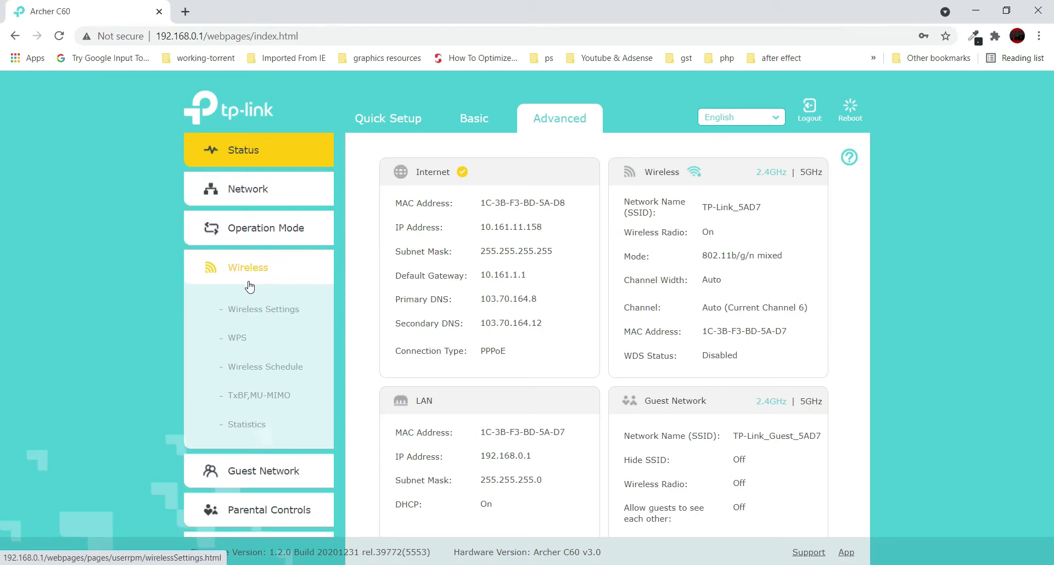
pyautogui.scroll(-1, 246, 329)
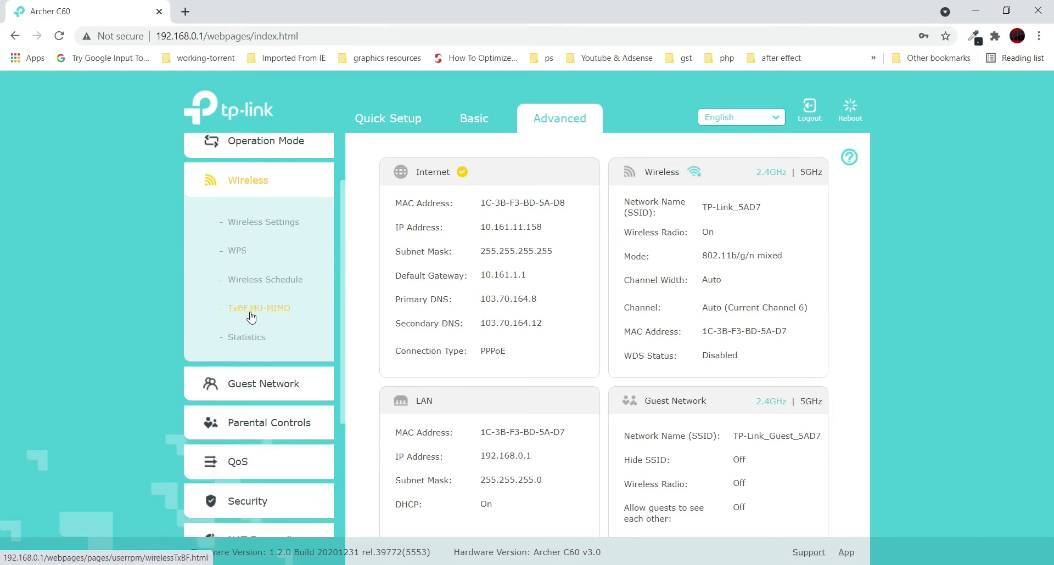
pyautogui.scroll(-1, 242, 340)
pyautogui.scroll(2, 242, 341)
pyautogui.scroll(-3, 252, 299)
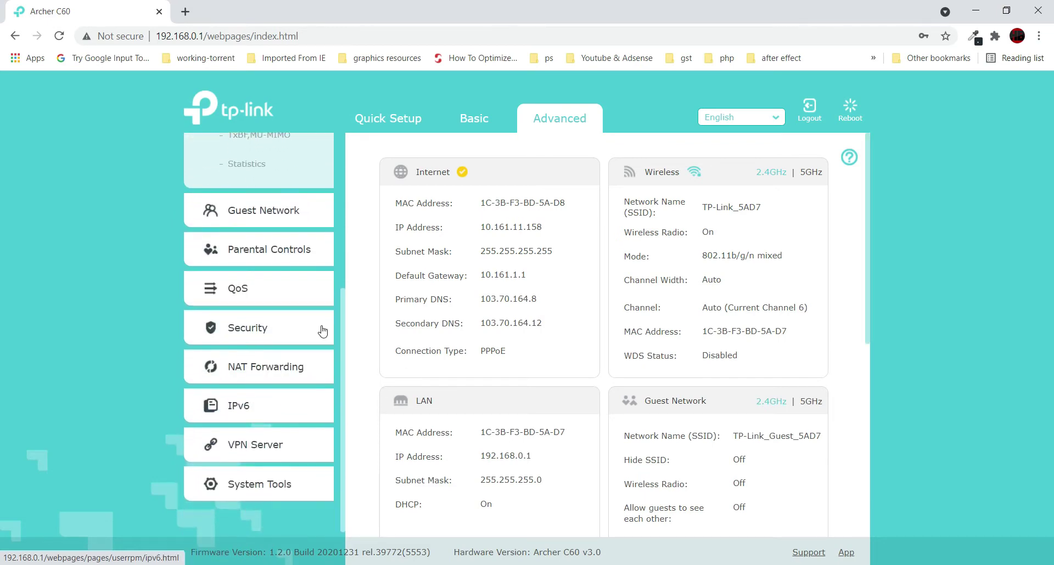
# Step: Open the Access Control page in the Security section and look over its contents
pyautogui.click(247, 329)
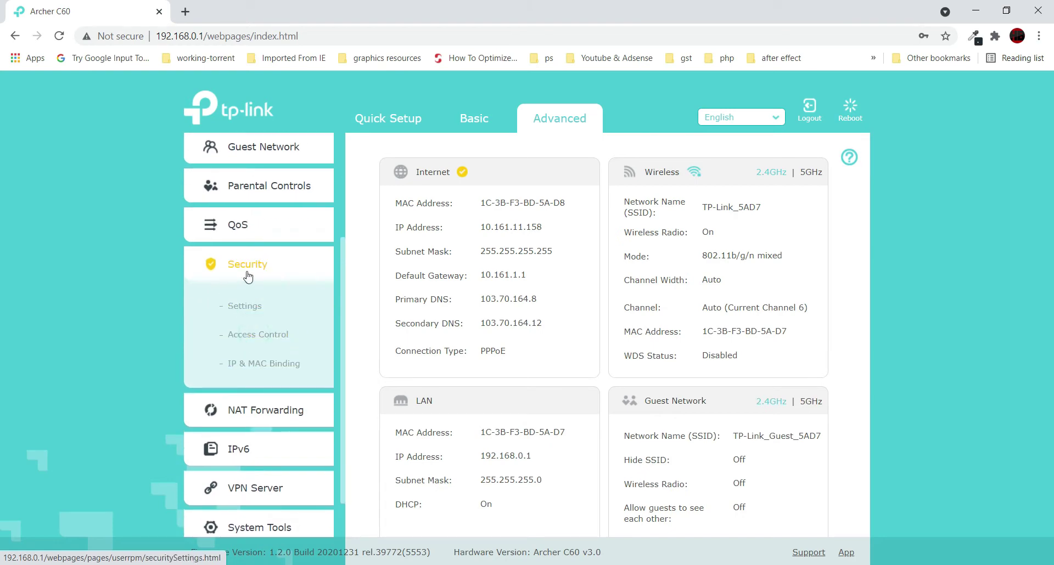
pyautogui.click(242, 344)
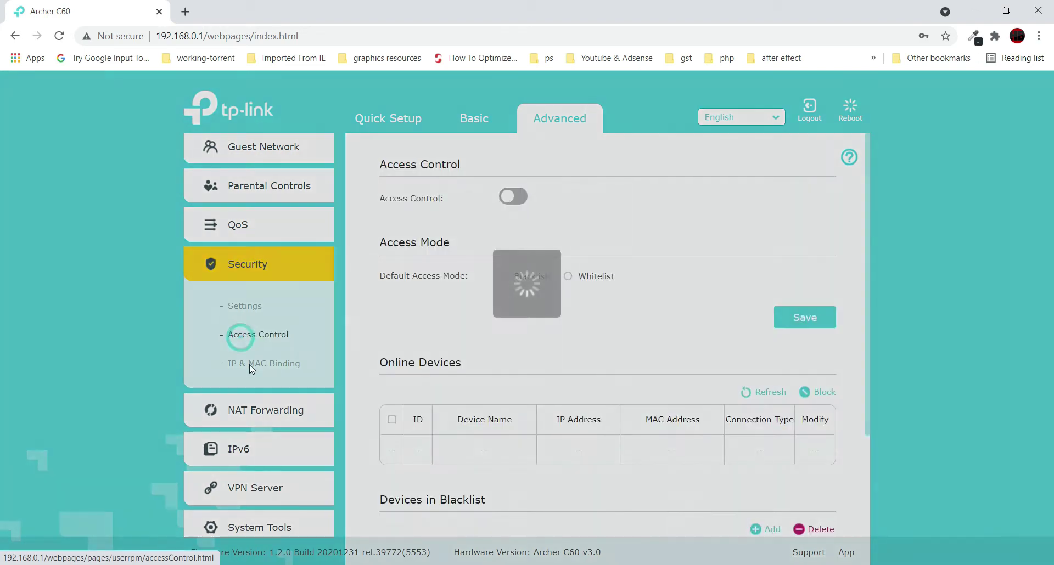
pyautogui.scroll(-2, 654, 392)
pyautogui.scroll(2, 654, 391)
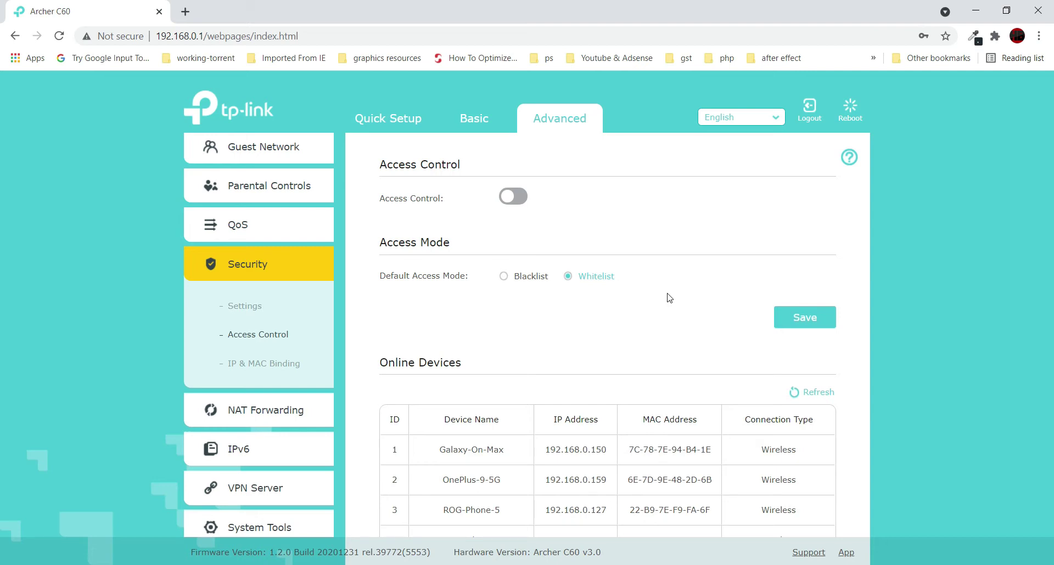
# Step: Set the default access mode to Whitelist and save the setting
pyautogui.click(508, 279)
pyautogui.click(591, 280)
pyautogui.scroll(-1, 530, 299)
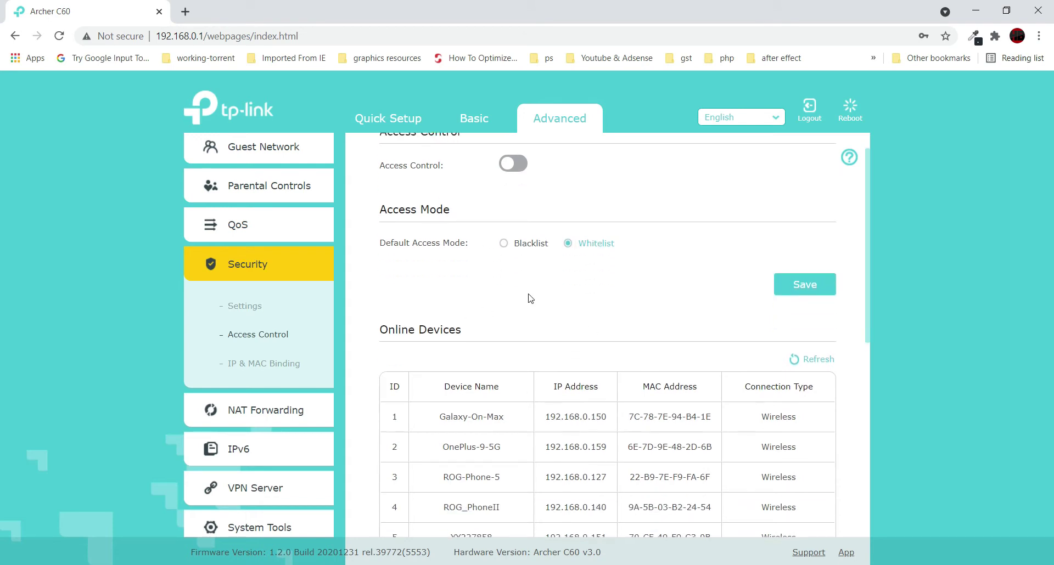
pyautogui.scroll(1, 531, 299)
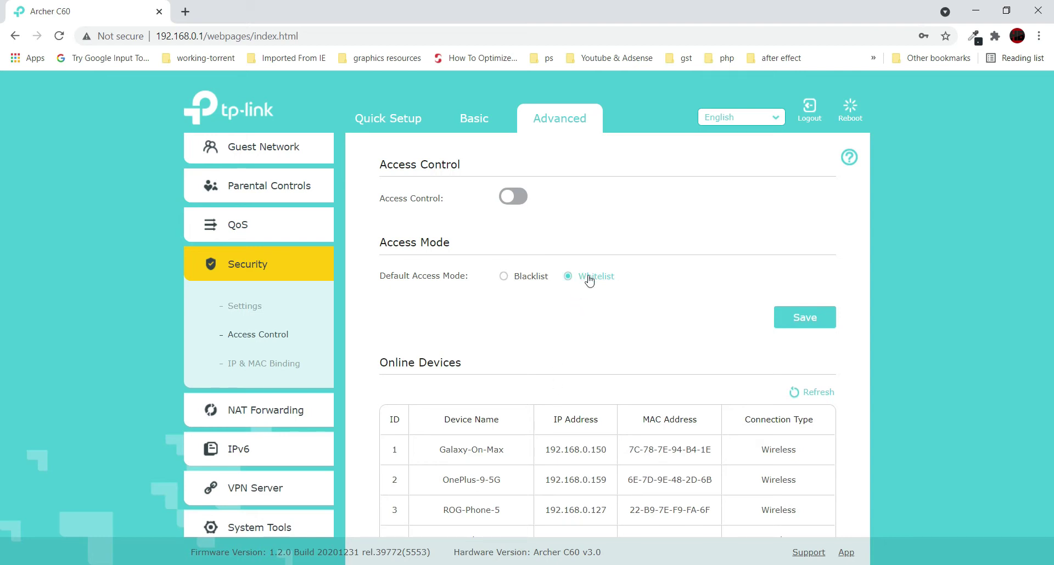
pyautogui.click(805, 320)
# Step: Examine the online devices and the device names and MAC addresses listed in the whitelist
pyautogui.scroll(-4, 607, 333)
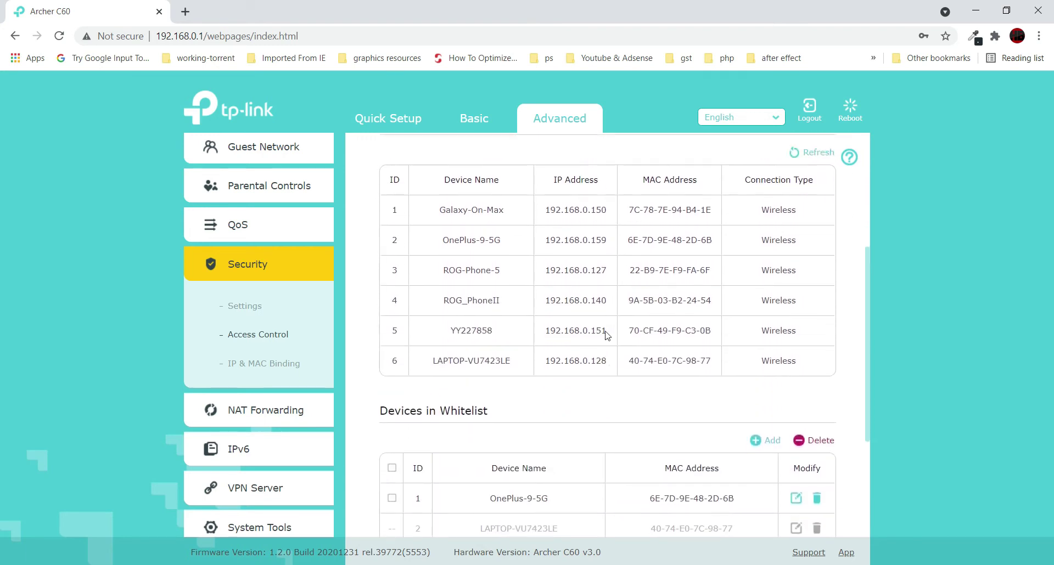
pyautogui.scroll(-2, 606, 373)
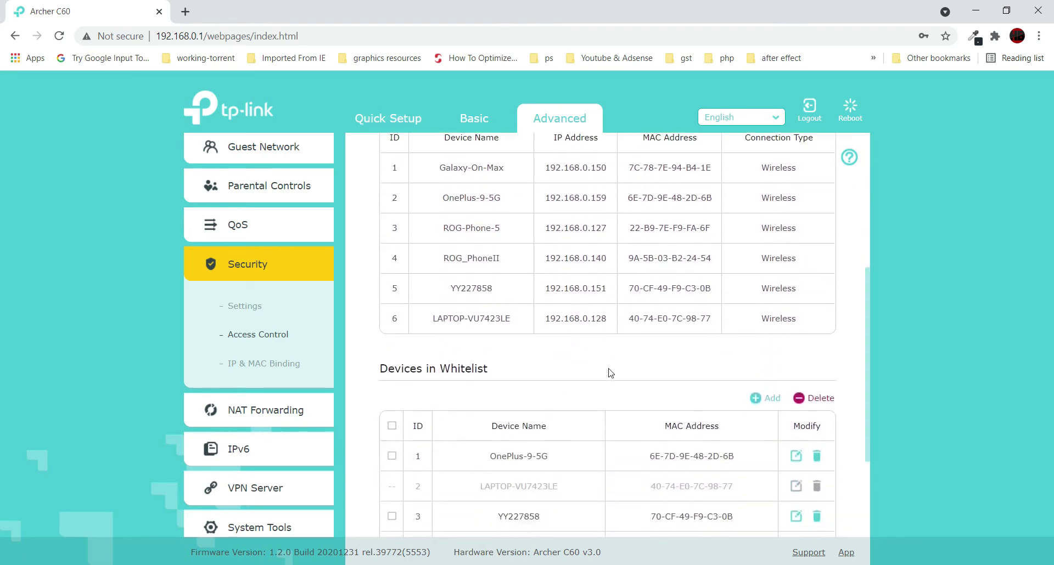
pyautogui.scroll(-1, 549, 403)
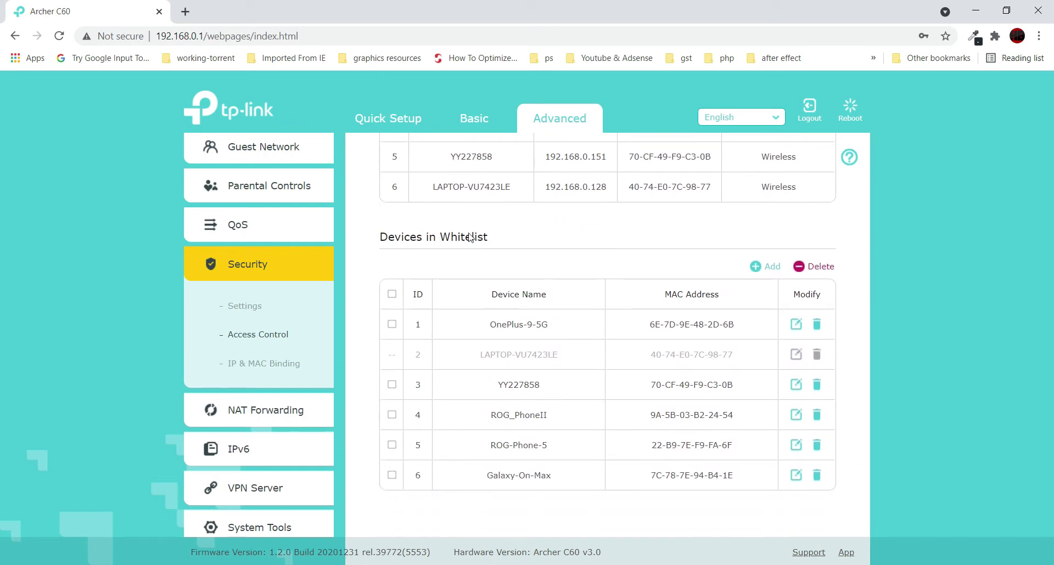
pyautogui.moveTo(488, 324); pyautogui.dragTo(732, 492)
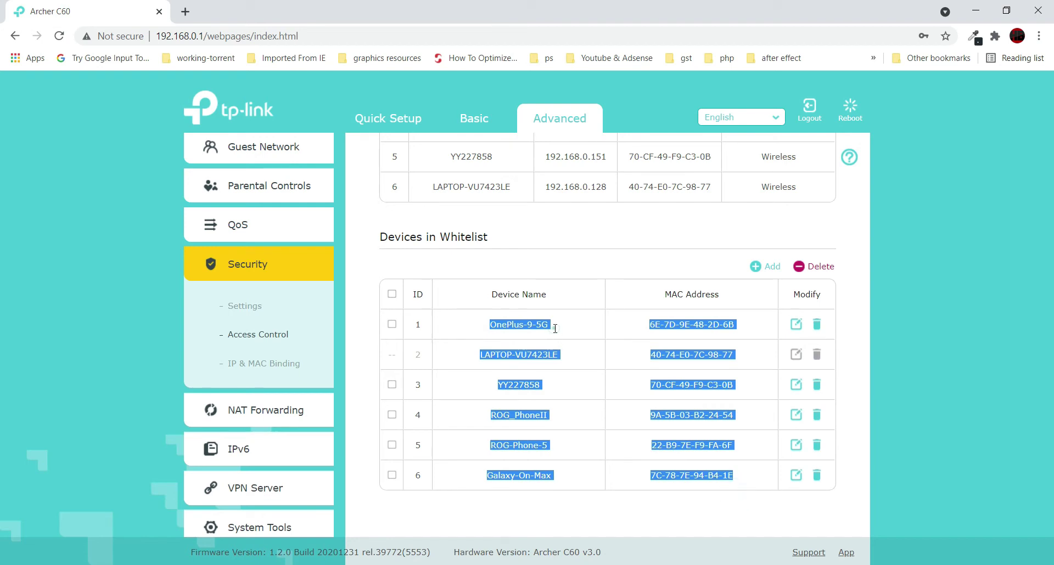
pyautogui.moveTo(554, 325); pyautogui.dragTo(488, 325)
pyautogui.moveTo(648, 325); pyautogui.dragTo(737, 325)
pyautogui.scroll(-1, 742, 471)
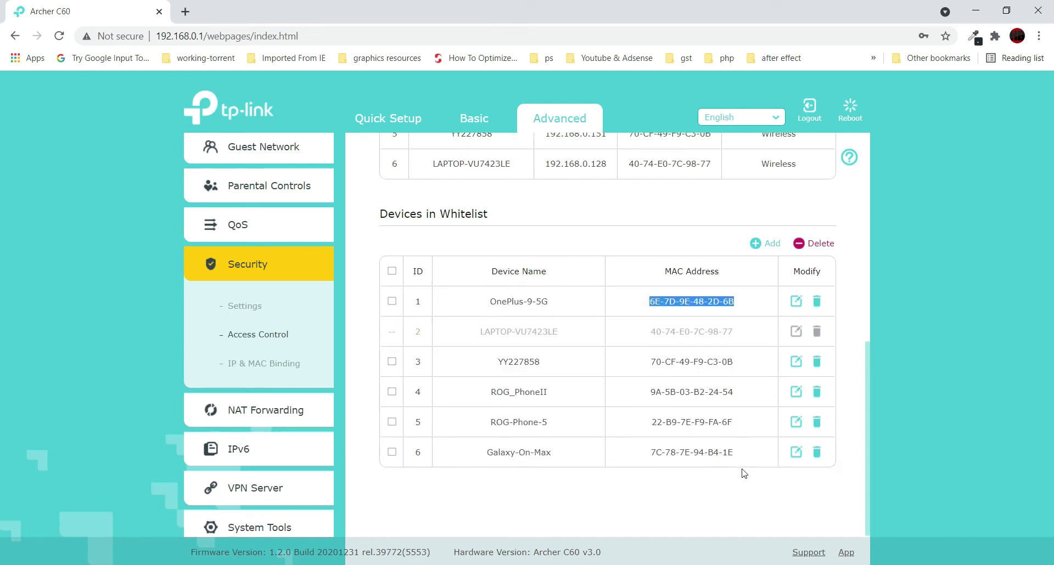
# Step: Open a new whitelist entry with its device name and MAC address fields, and cancel it without entering anything
pyautogui.click(764, 243)
pyautogui.click(537, 340)
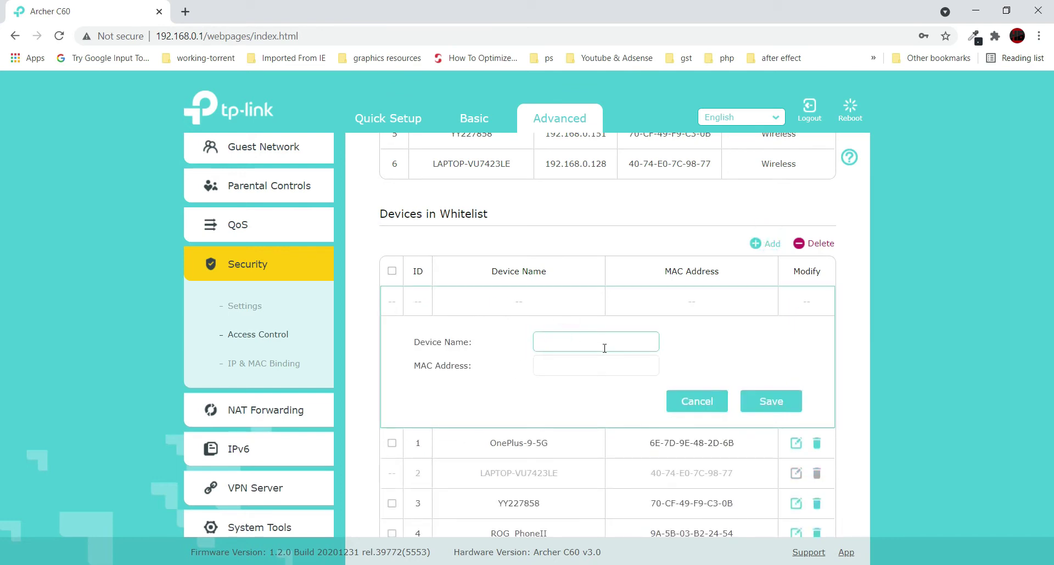
pyautogui.click(557, 364)
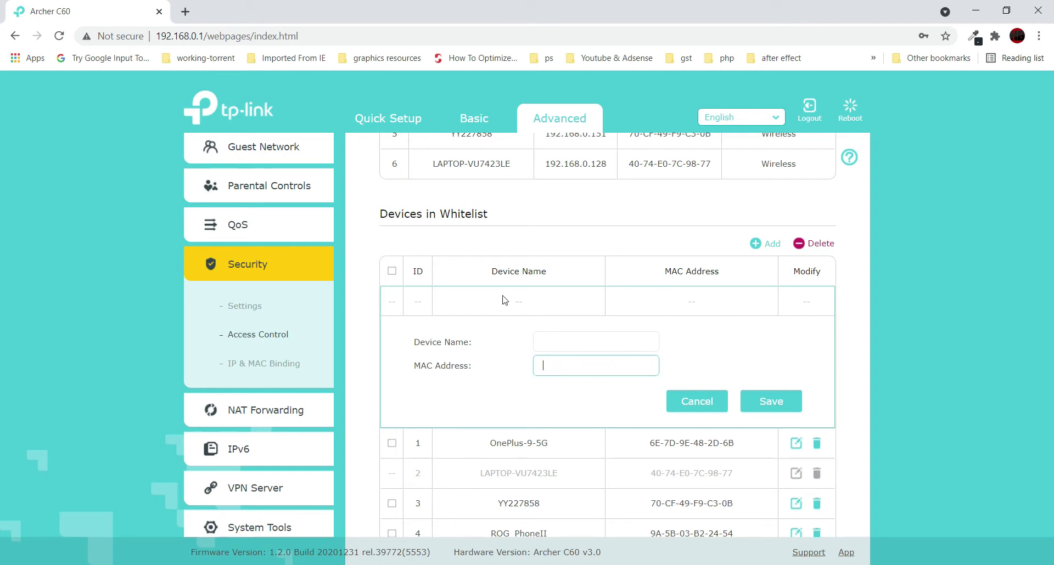
pyautogui.click(756, 243)
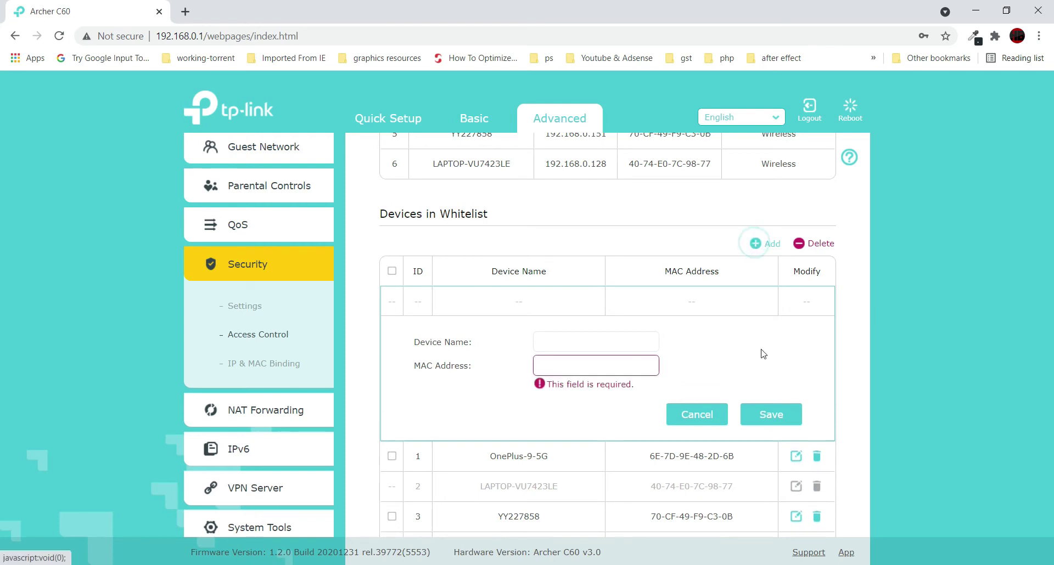
pyautogui.click(698, 404)
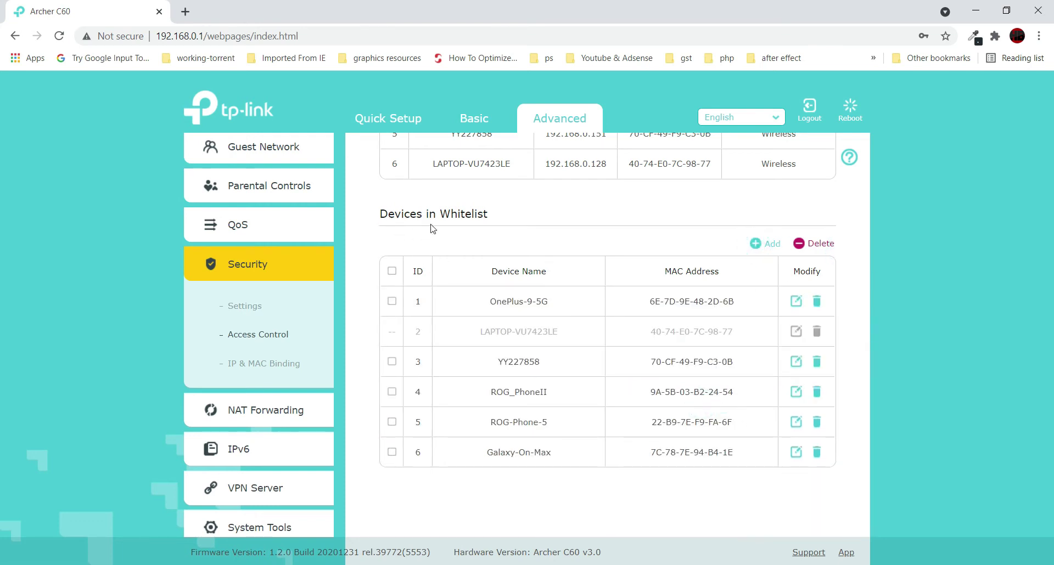
# Step: Compare the whitelisted devices and their MAC addresses with the online devices and the access control settings
pyautogui.scroll(5, 492, 216)
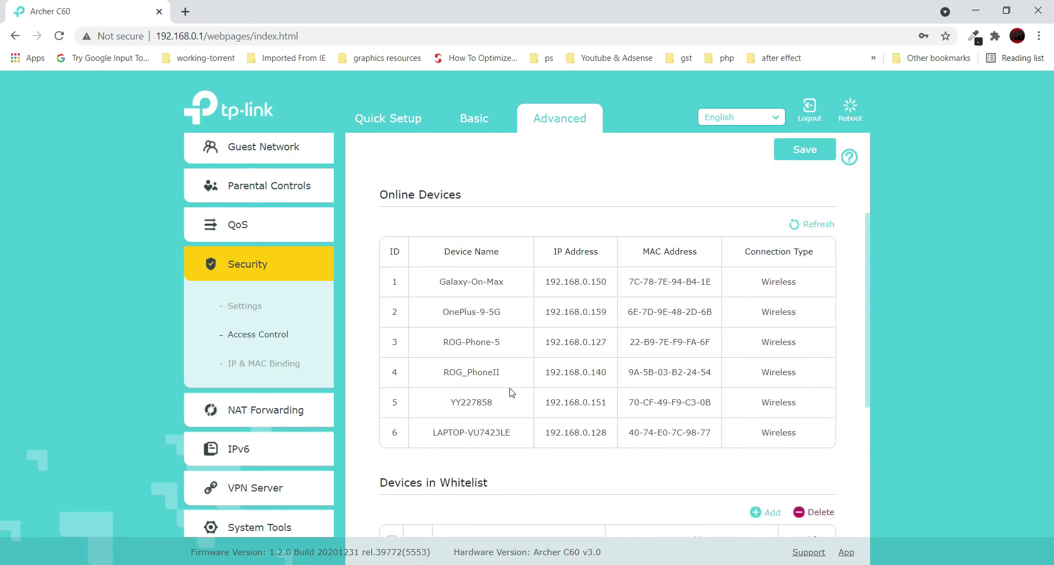
pyautogui.scroll(3, 599, 310)
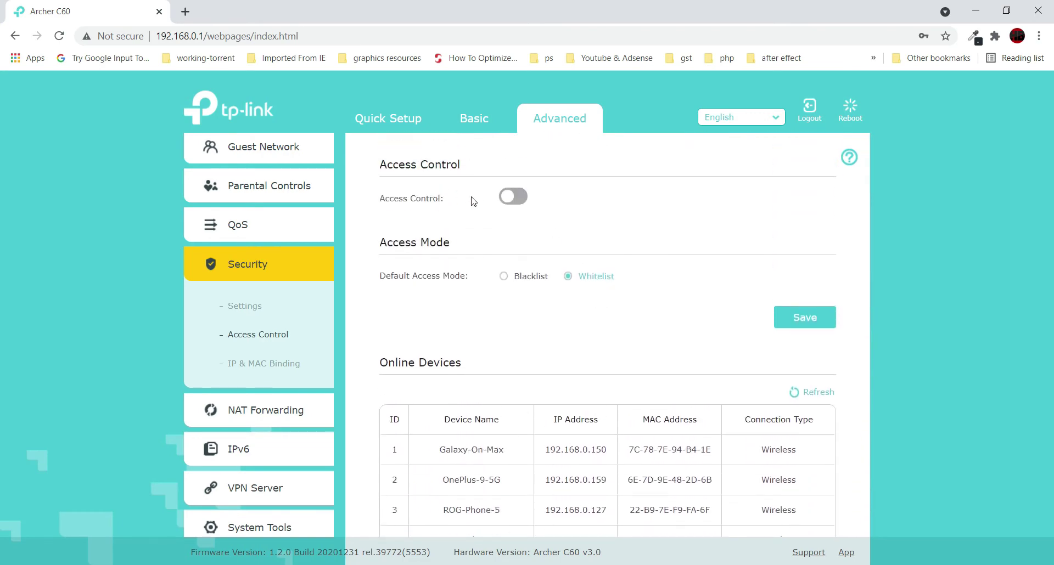
pyautogui.scroll(-8, 474, 201)
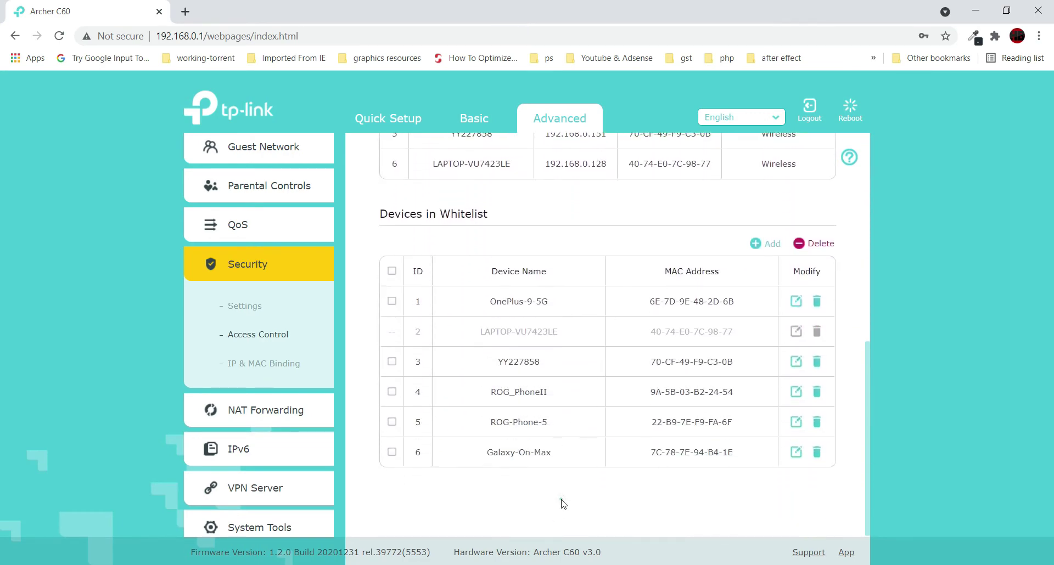
pyautogui.click(493, 301)
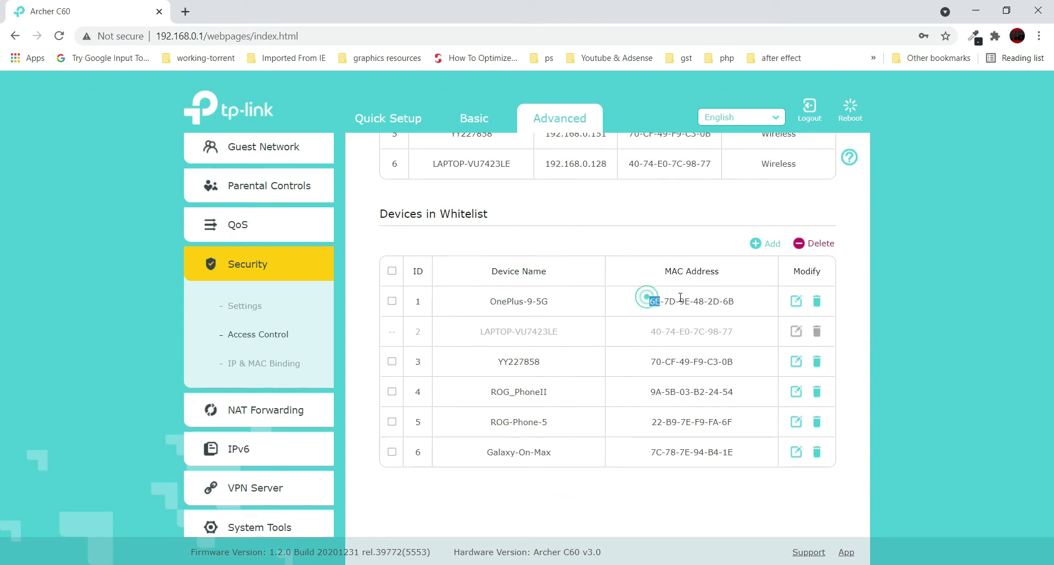
pyautogui.moveTo(649, 302); pyautogui.dragTo(744, 478)
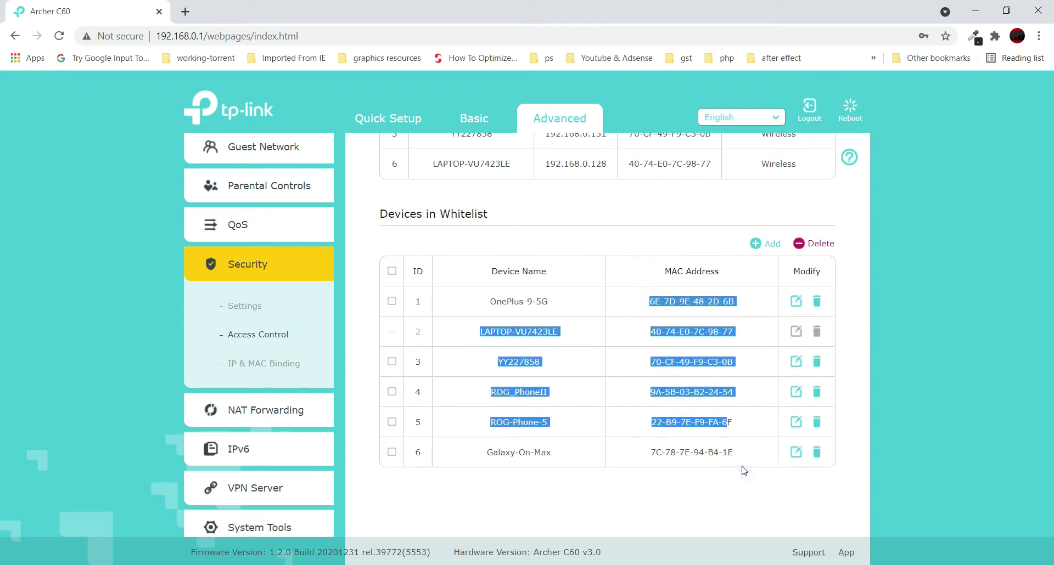
pyautogui.scroll(4, 738, 467)
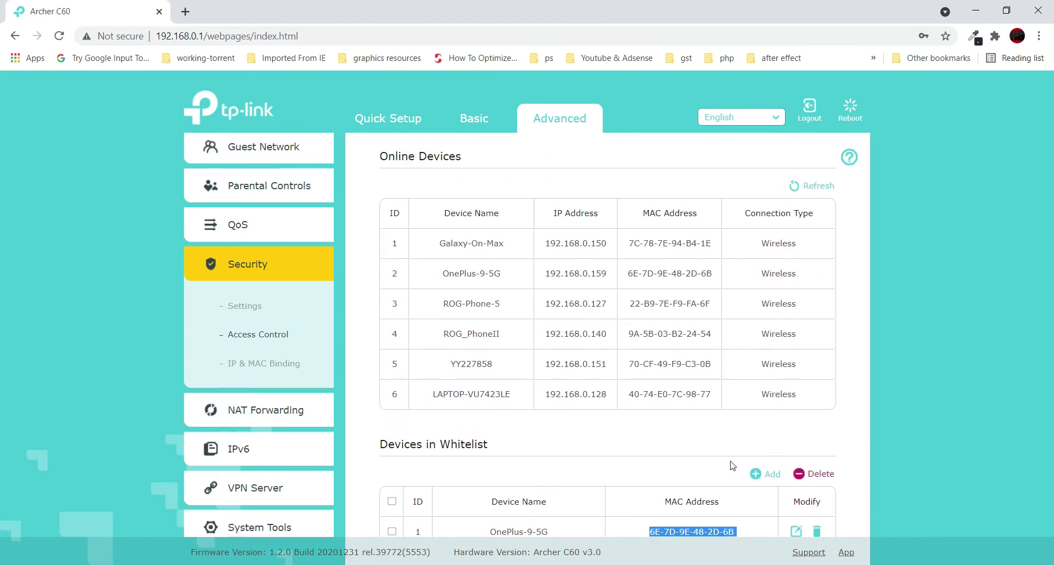
pyautogui.scroll(-4, 731, 462)
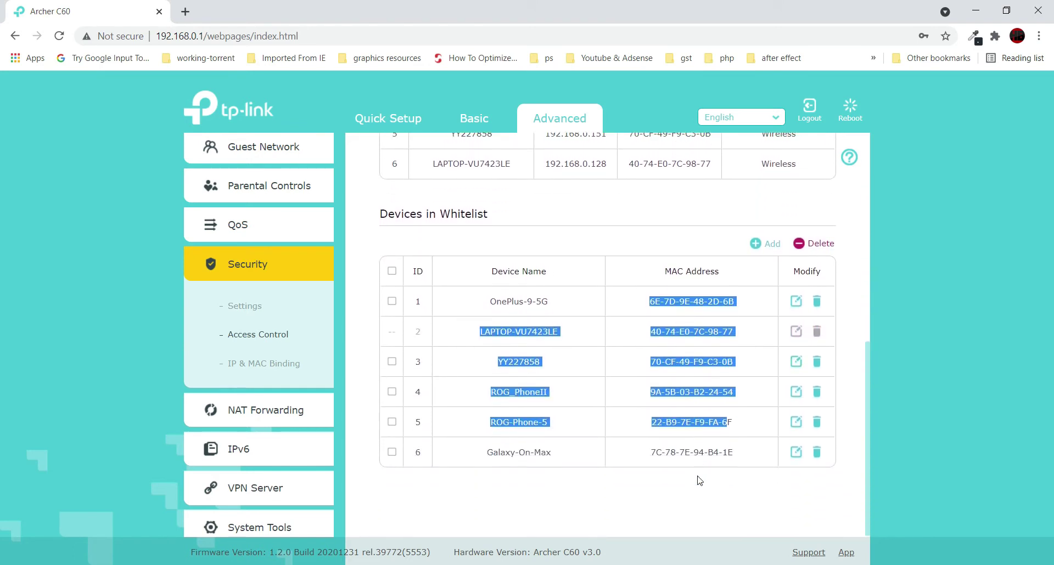
pyautogui.click(647, 302)
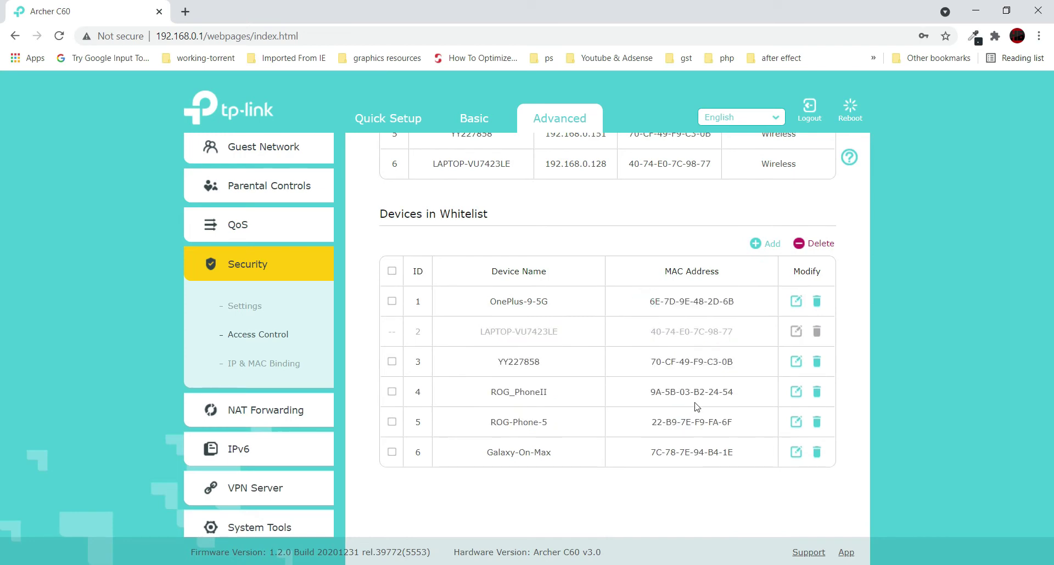
pyautogui.scroll(3, 697, 407)
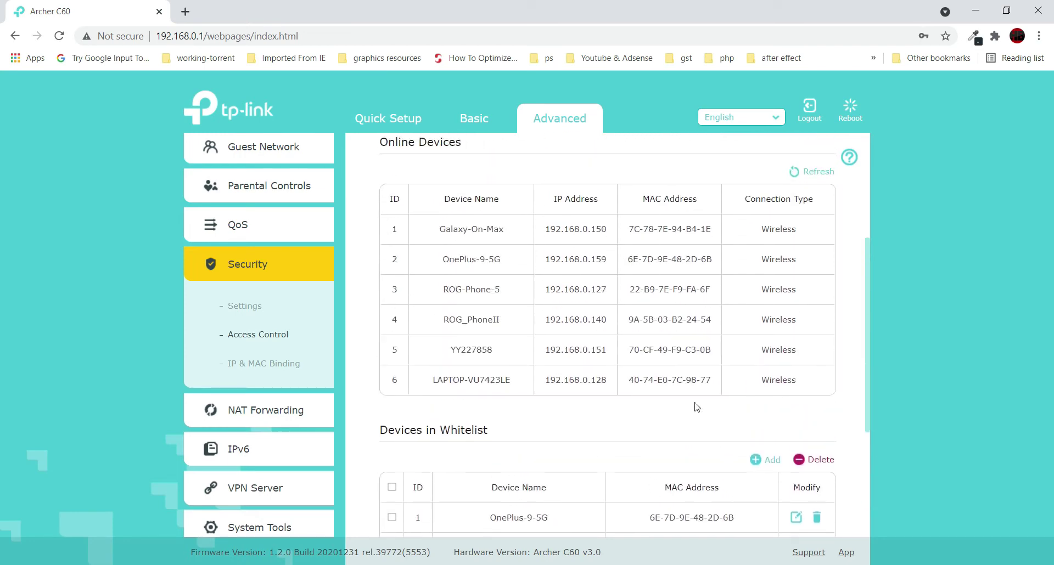
# Step: Select the Galaxy-On-Max, ROG-Phone-5 and ROG_PhoneII entries in the whitelist
pyautogui.scroll(-3, 698, 407)
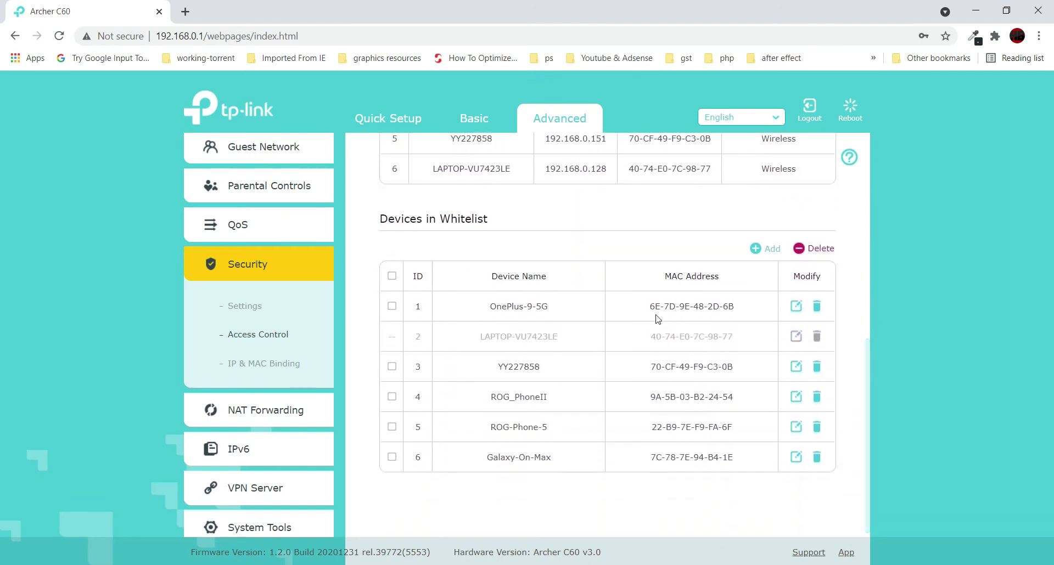
pyautogui.moveTo(649, 305); pyautogui.dragTo(656, 337)
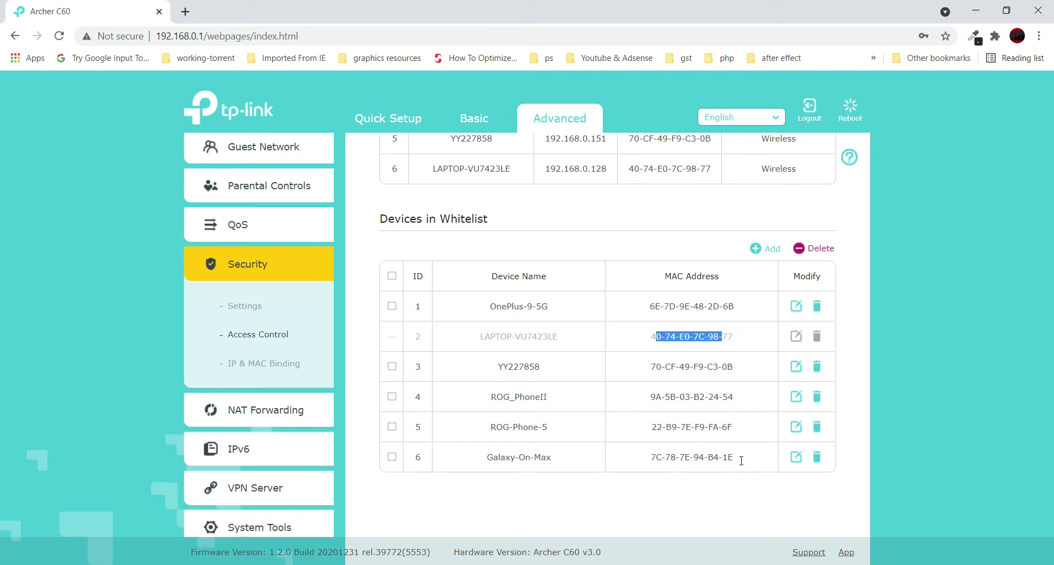
pyautogui.click(389, 455)
pyautogui.click(392, 427)
pyautogui.click(392, 397)
# Step: Open the ROG_PhoneII whitelist entry to view its device name and MAC address fields, and cancel without changing anything
pyautogui.click(796, 398)
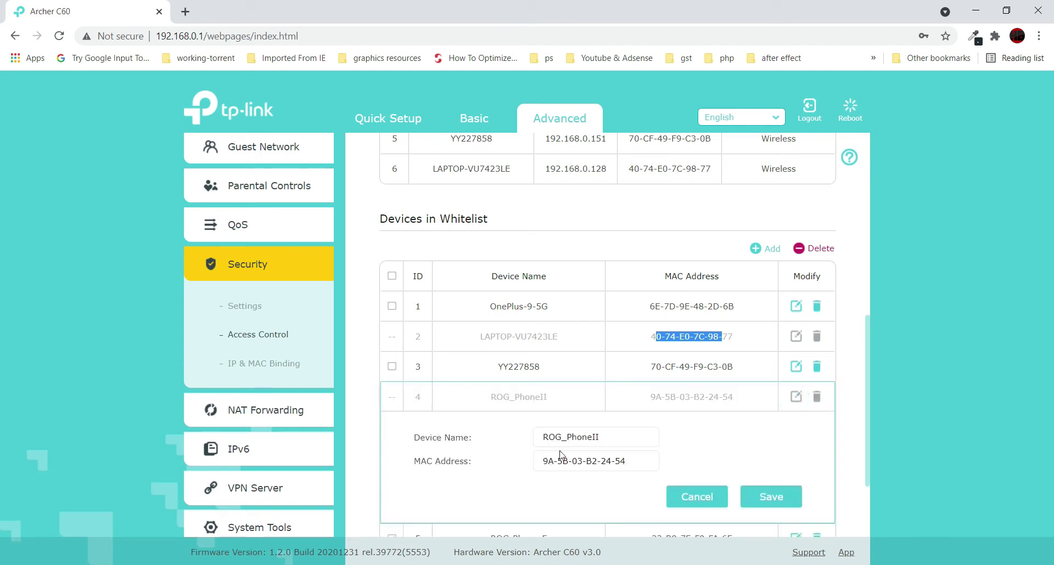
pyautogui.scroll(-1, 790, 346)
pyautogui.click(631, 386)
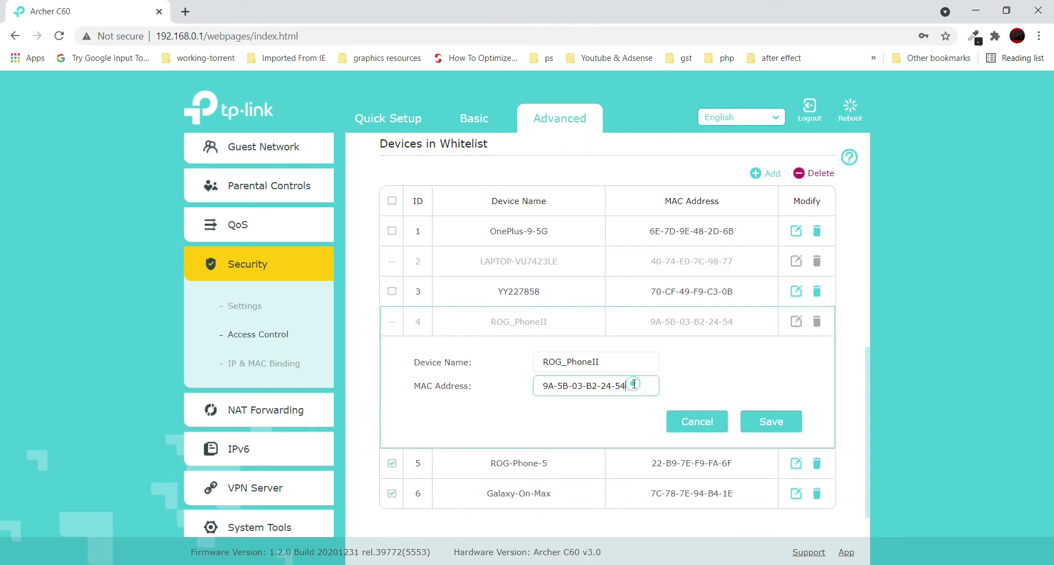
pyautogui.click(691, 425)
# Step: Set the default access mode to Blacklist and save the setting
pyautogui.scroll(5, 690, 434)
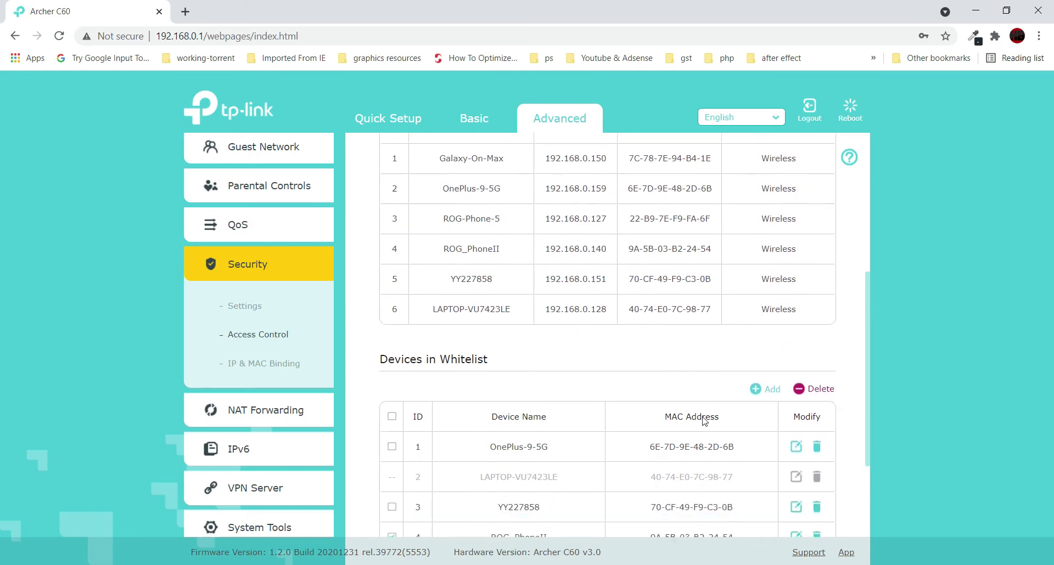
pyautogui.scroll(4, 690, 448)
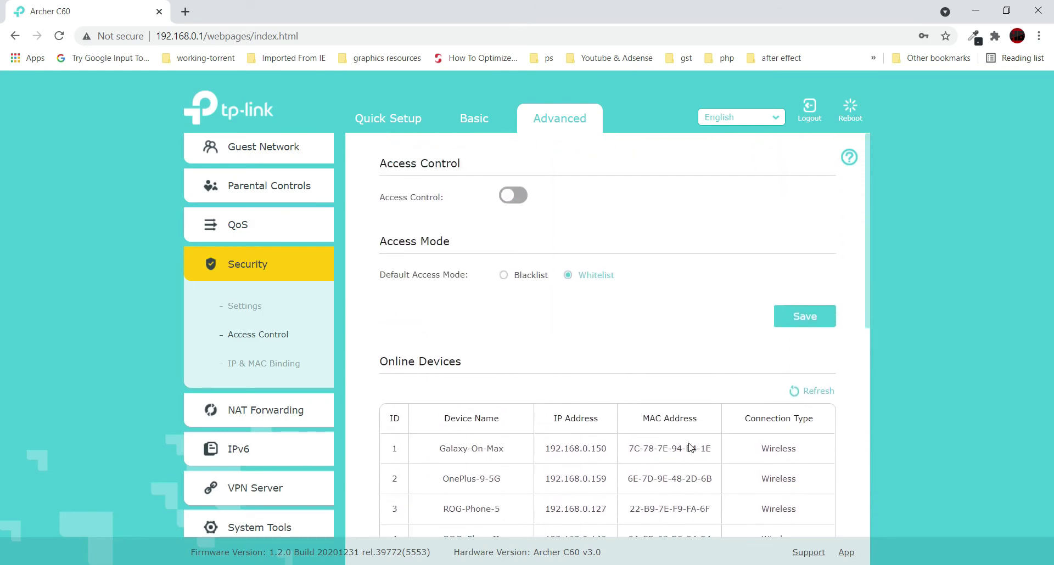
pyautogui.click(513, 279)
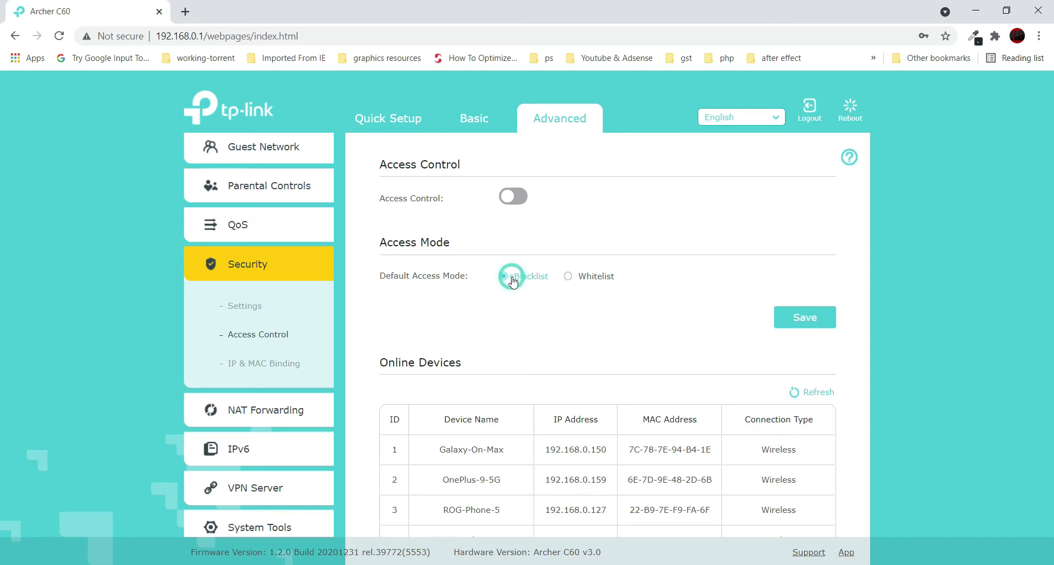
pyautogui.click(806, 318)
# Step: Examine the blacklist and the names, IP addresses and MAC addresses of the online devices that can be blocked
pyautogui.scroll(-6, 611, 350)
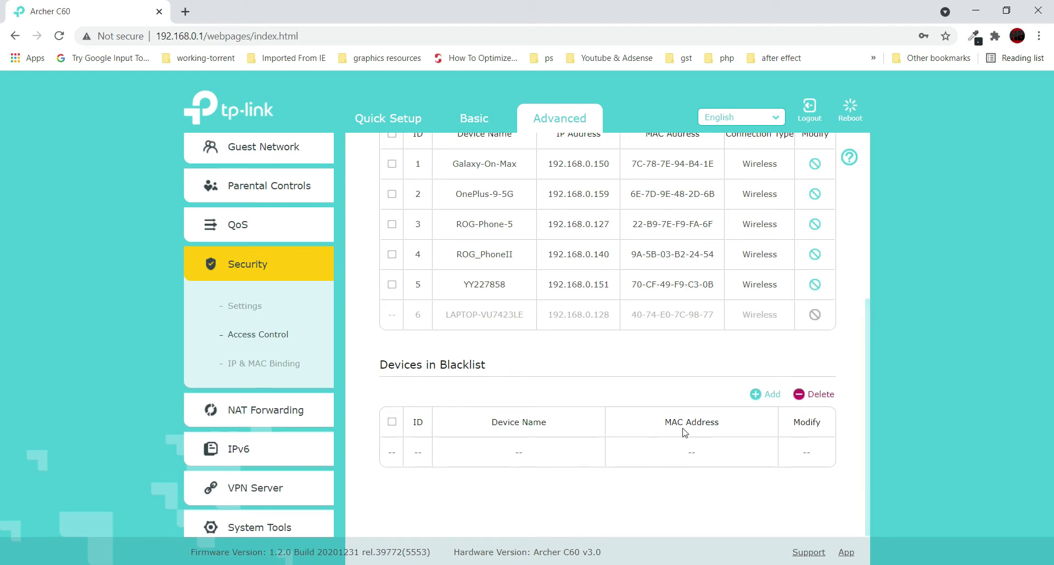
pyautogui.scroll(2, 666, 438)
pyautogui.scroll(1, 665, 438)
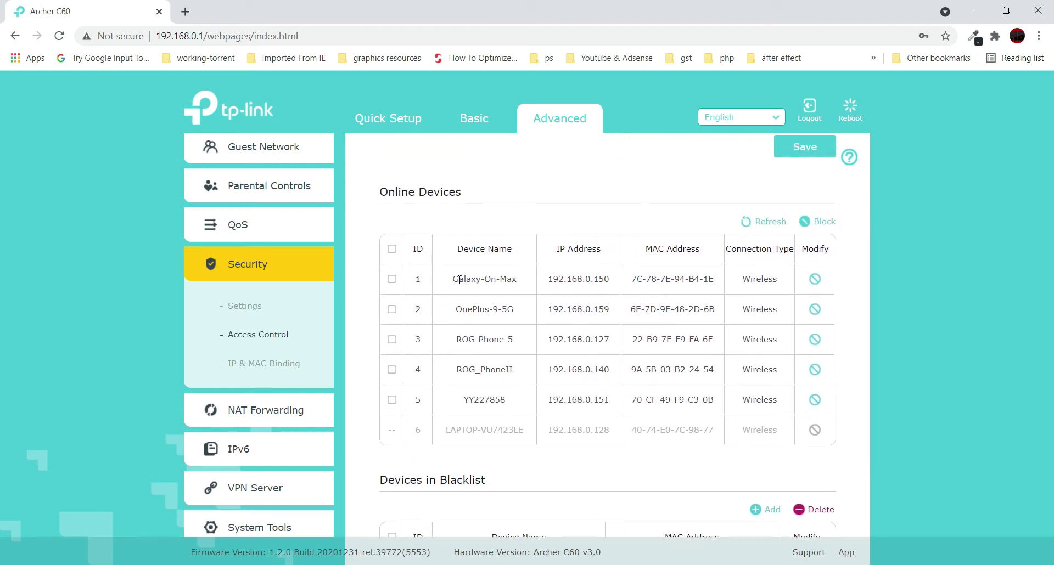
pyautogui.moveTo(448, 277); pyautogui.dragTo(635, 453)
pyautogui.scroll(-3, 598, 299)
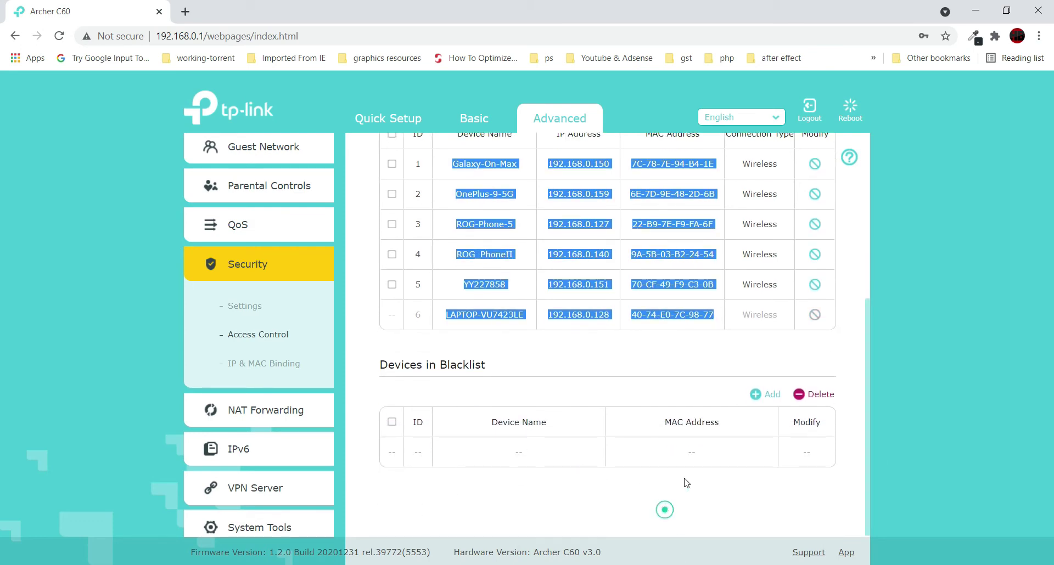
# Step: Open a new blacklist entry and go through its empty device name and MAC address fields
pyautogui.click(756, 394)
pyautogui.scroll(-2, 509, 400)
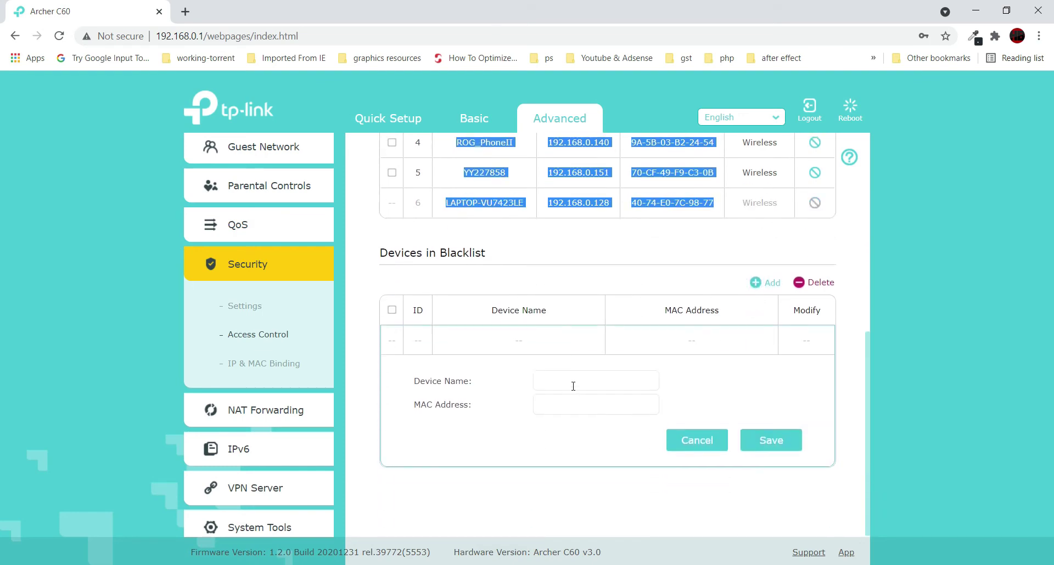
pyautogui.click(569, 384)
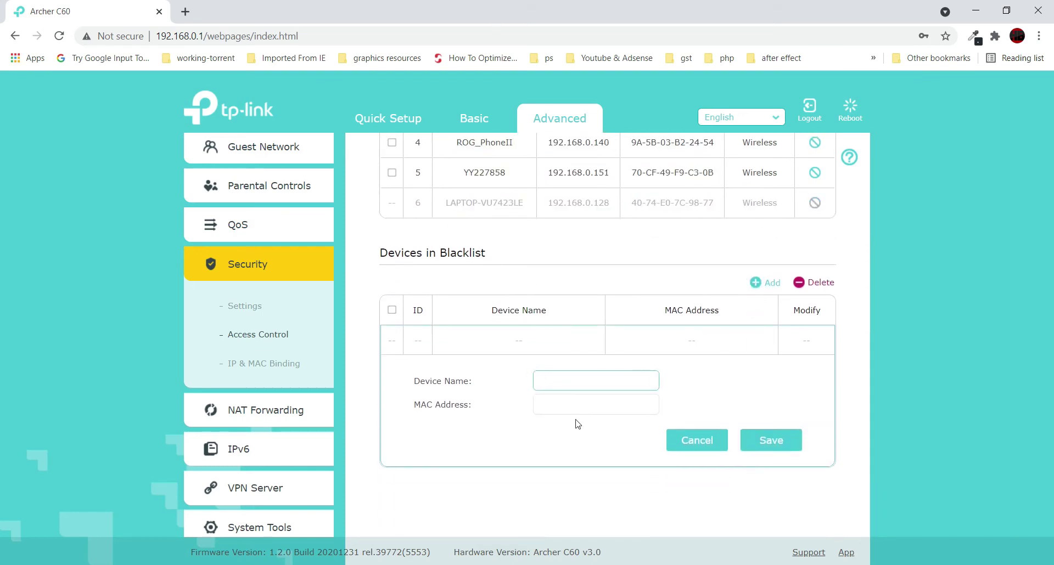
pyautogui.click(559, 405)
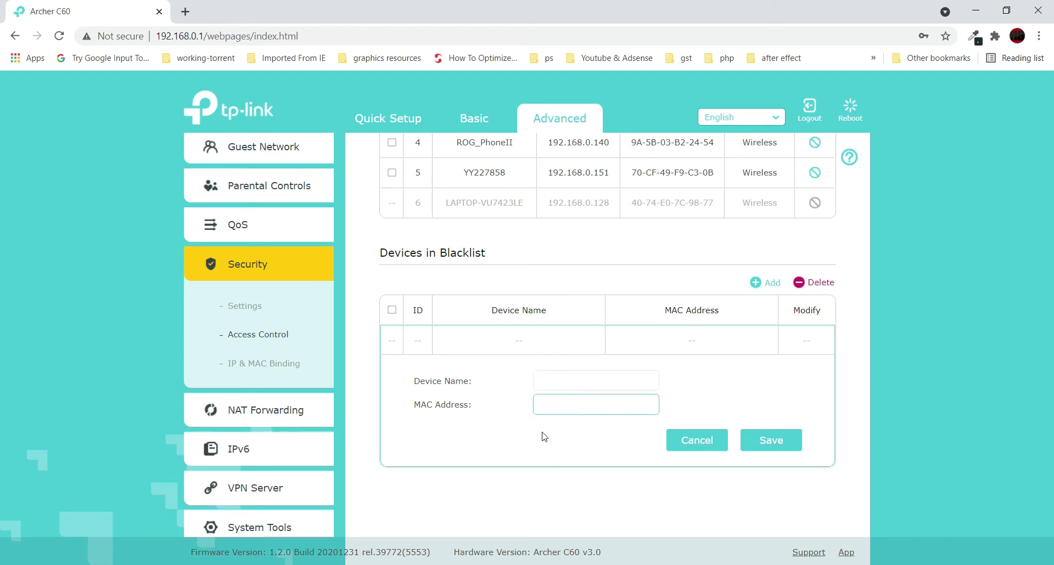
# Step: Select device YY227858 among the online devices and highlight its name, IP address and MAC address
pyautogui.scroll(3, 547, 434)
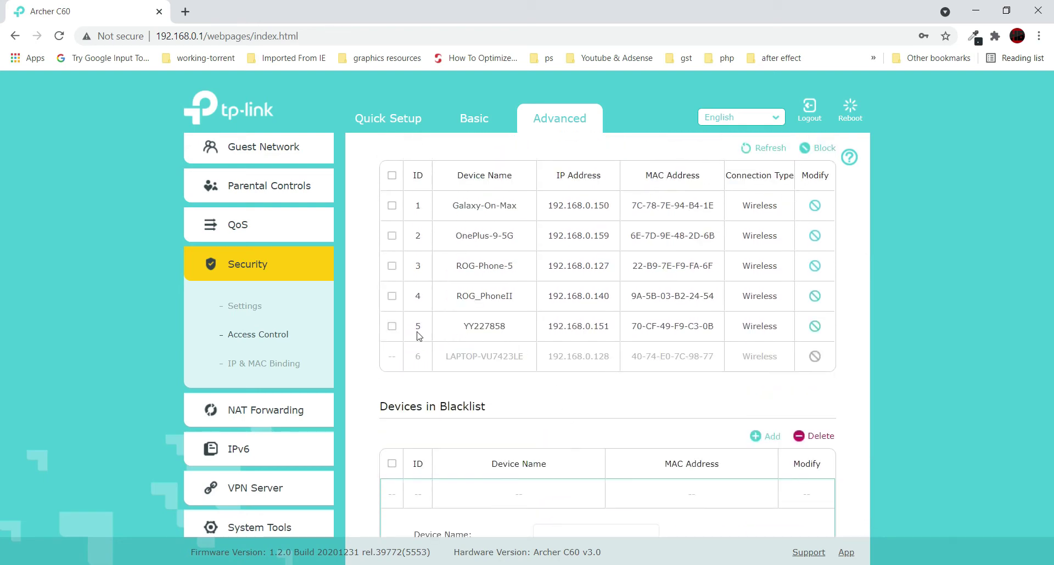
pyautogui.click(392, 328)
pyautogui.moveTo(447, 327); pyautogui.dragTo(716, 329)
pyautogui.scroll(2, 699, 384)
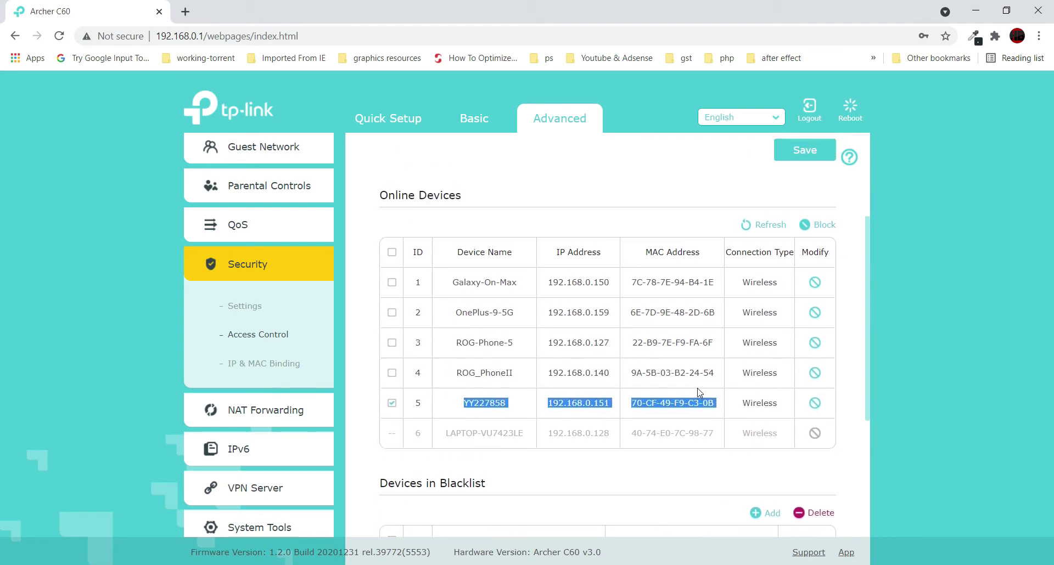
pyautogui.scroll(-2, 711, 369)
pyautogui.scroll(-2, 666, 356)
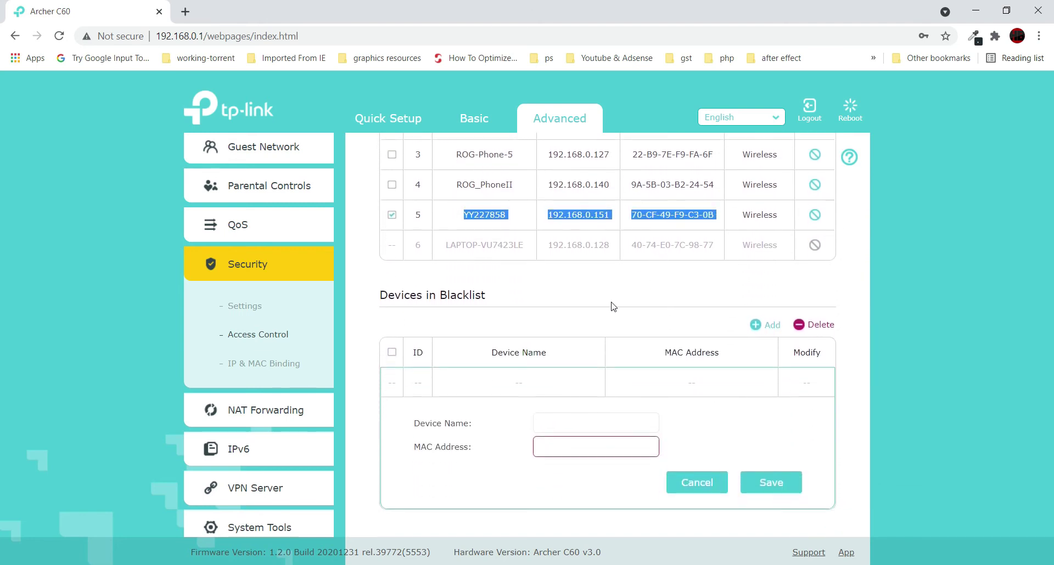
# Step: Highlight YY227858's MAC address and device name as the values for the matching fields of the open blacklist entry
pyautogui.click(645, 214)
pyautogui.tripleClick(633, 215)
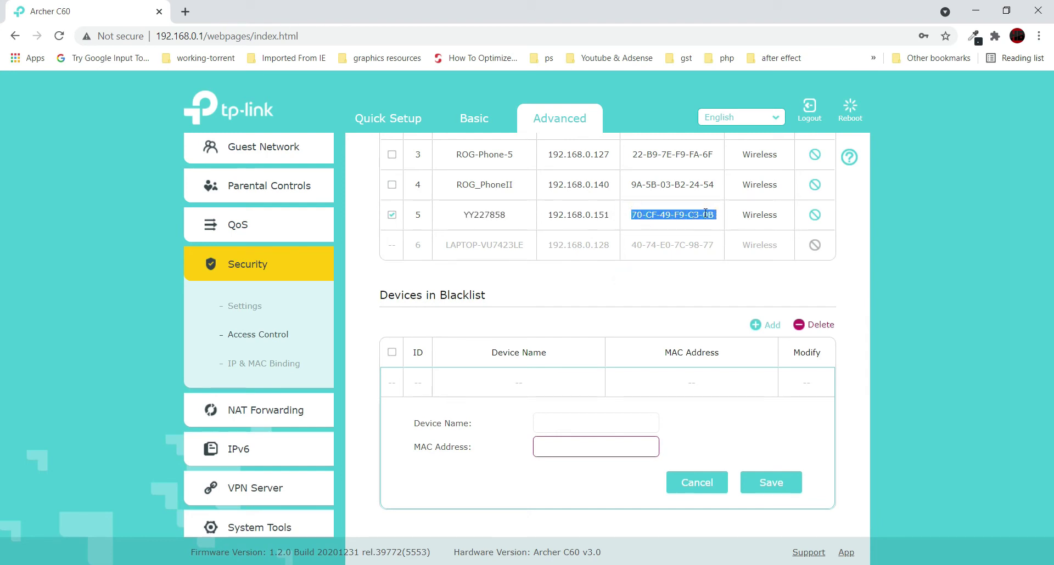
pyautogui.click(588, 455)
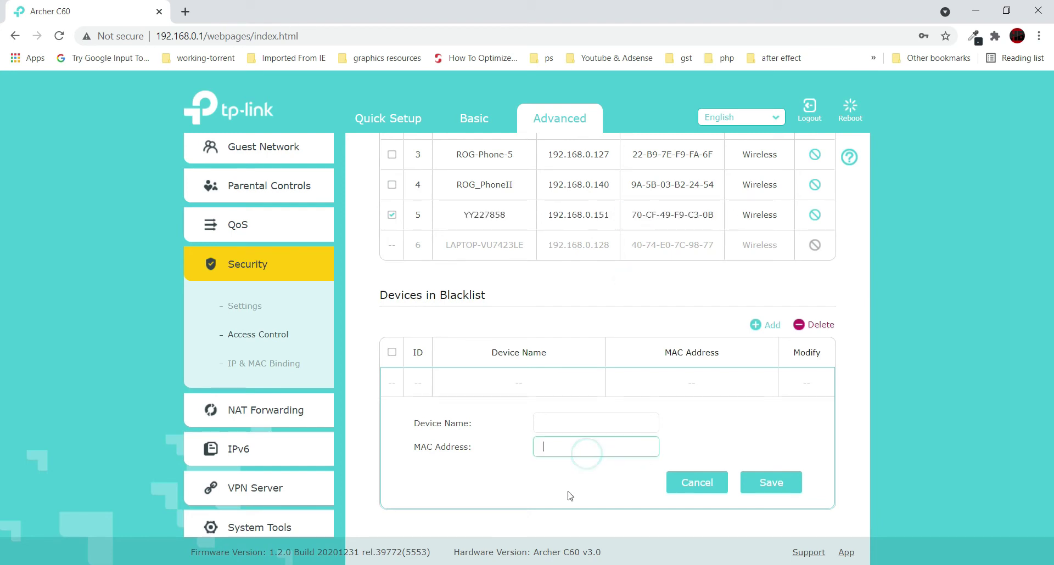
pyautogui.click(546, 419)
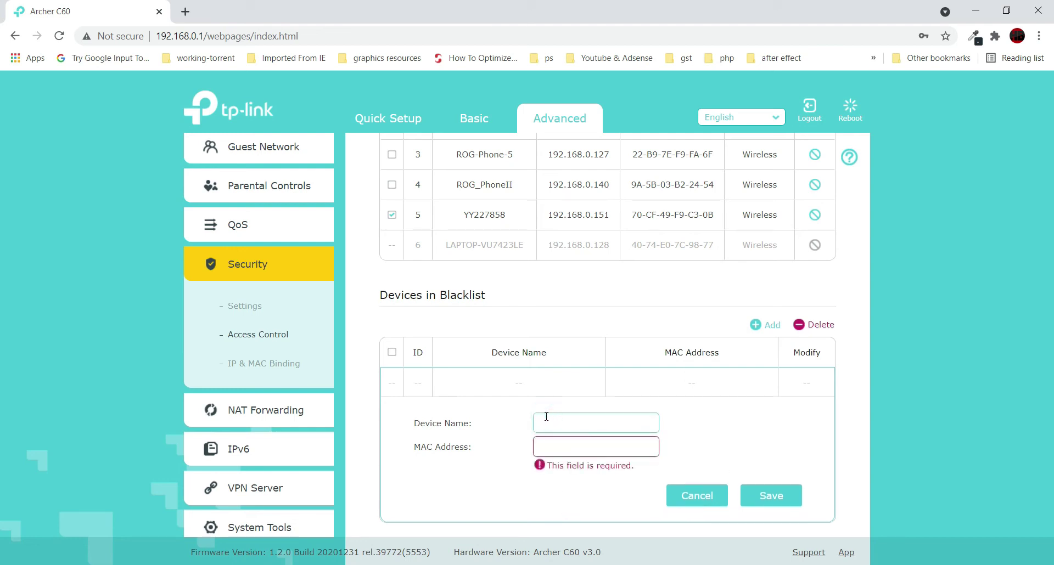
pyautogui.doubleClick(511, 212)
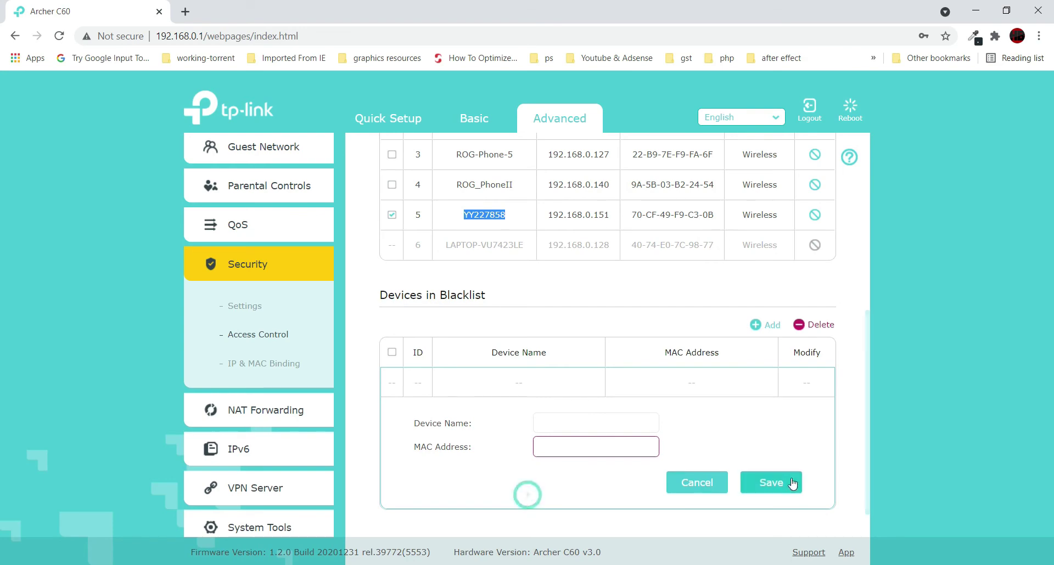
pyautogui.click(745, 482)
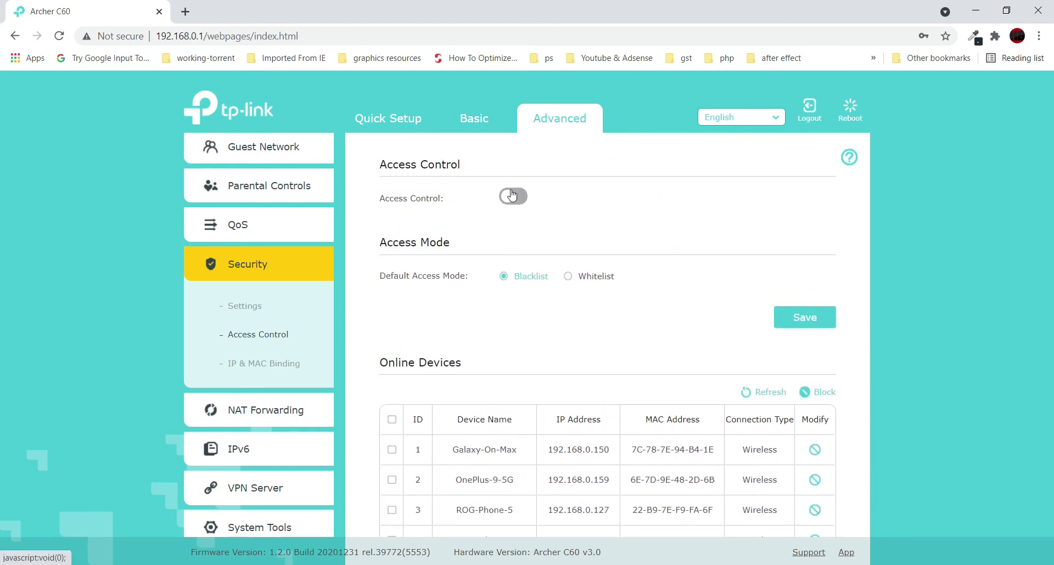
# Step: Review the access control switch and default access mode together with the online devices and the blacklist
pyautogui.scroll(-7, 523, 551)
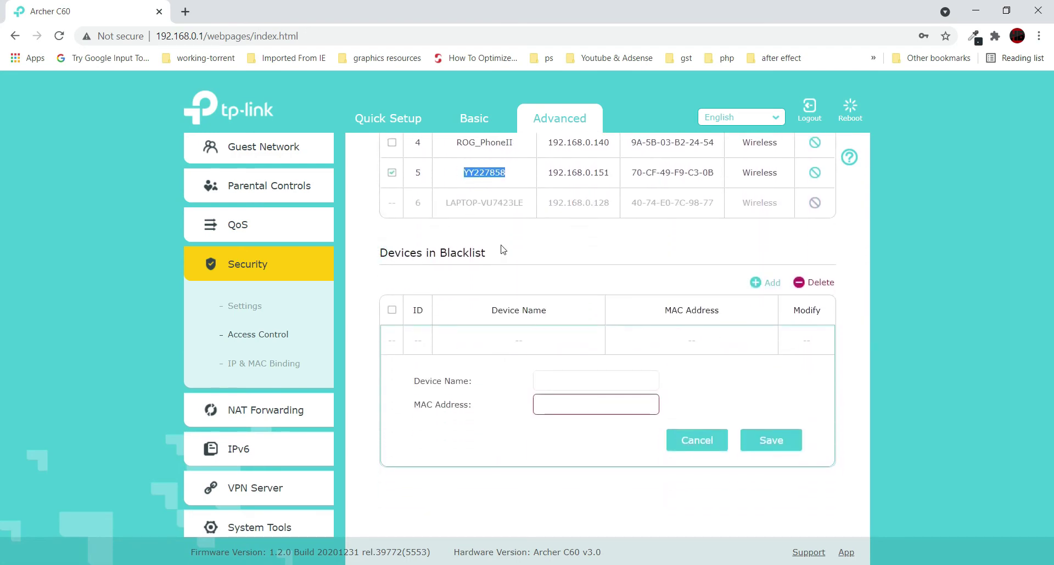
pyautogui.scroll(6, 623, 437)
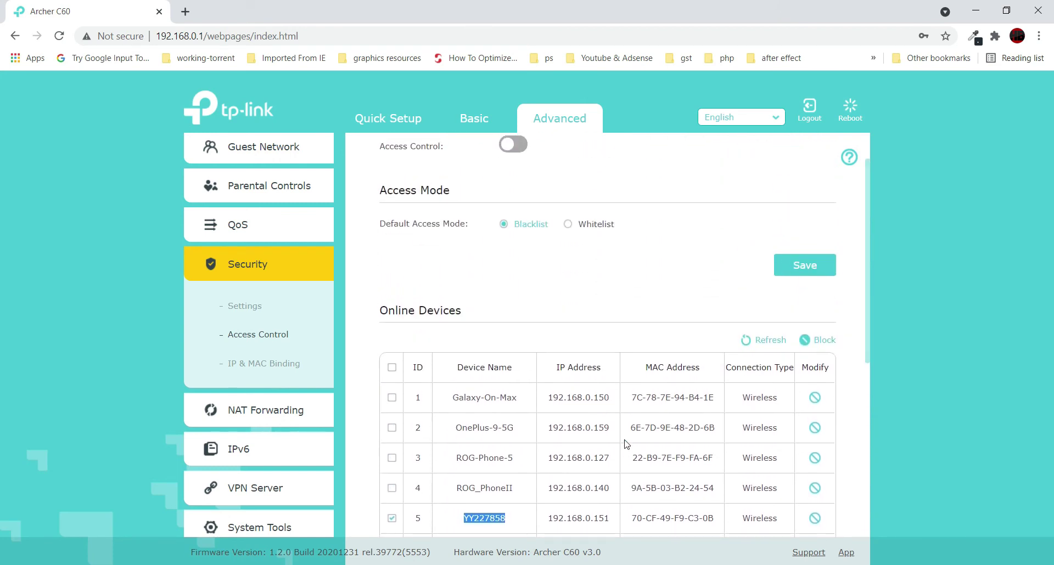
pyautogui.scroll(1, 532, 444)
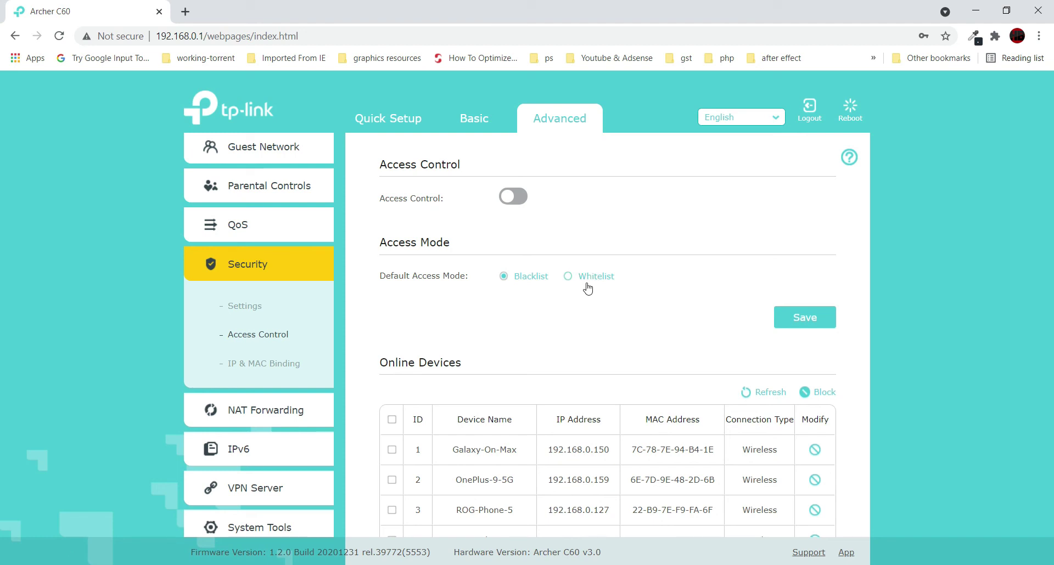
pyautogui.scroll(-3, 588, 288)
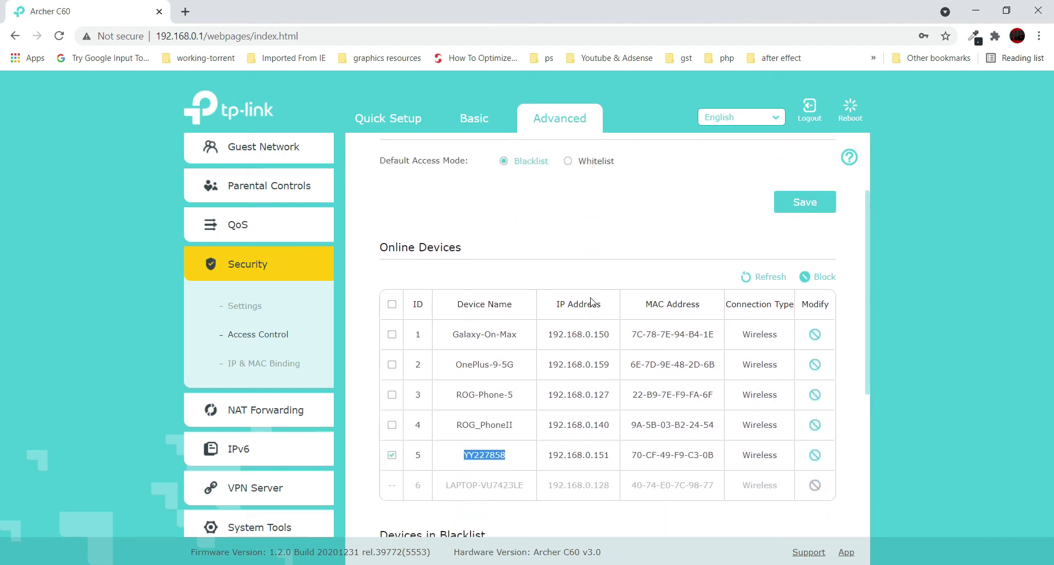
pyautogui.scroll(2, 611, 253)
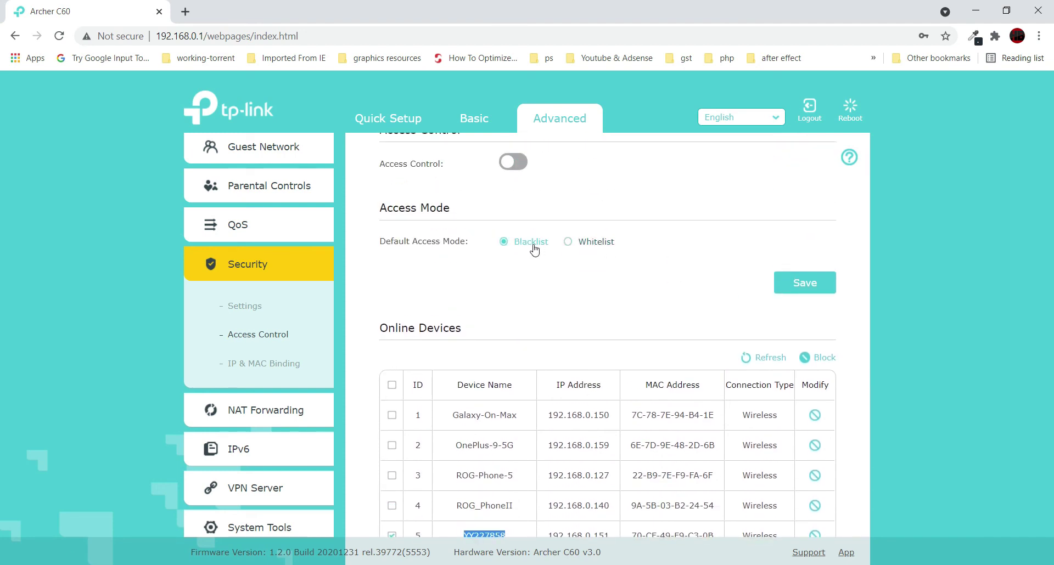
pyautogui.scroll(-5, 616, 340)
pyautogui.scroll(5, 617, 236)
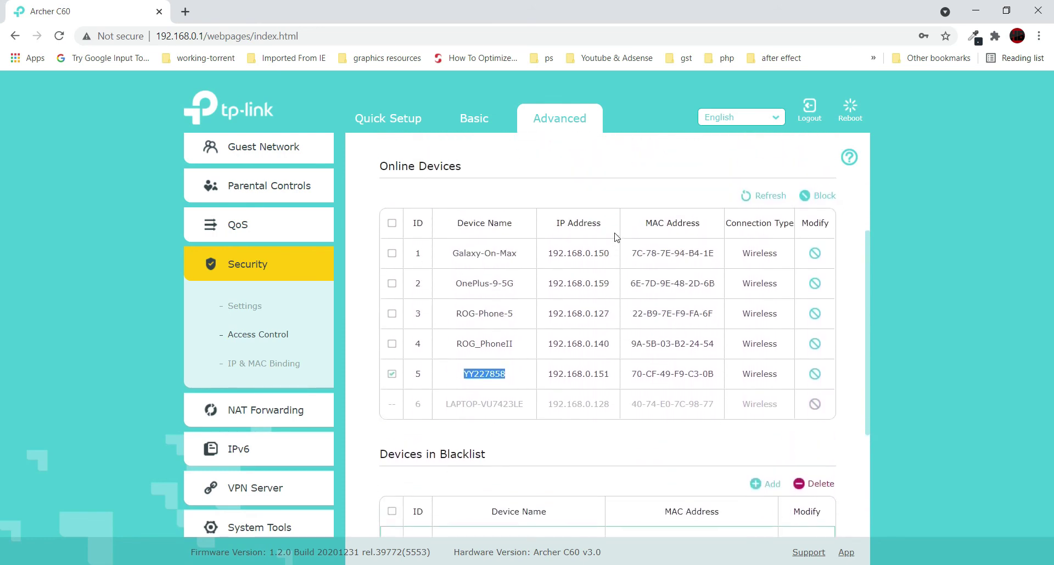
# Step: Switch the default access mode back to Whitelist and save the setting
pyautogui.click(583, 250)
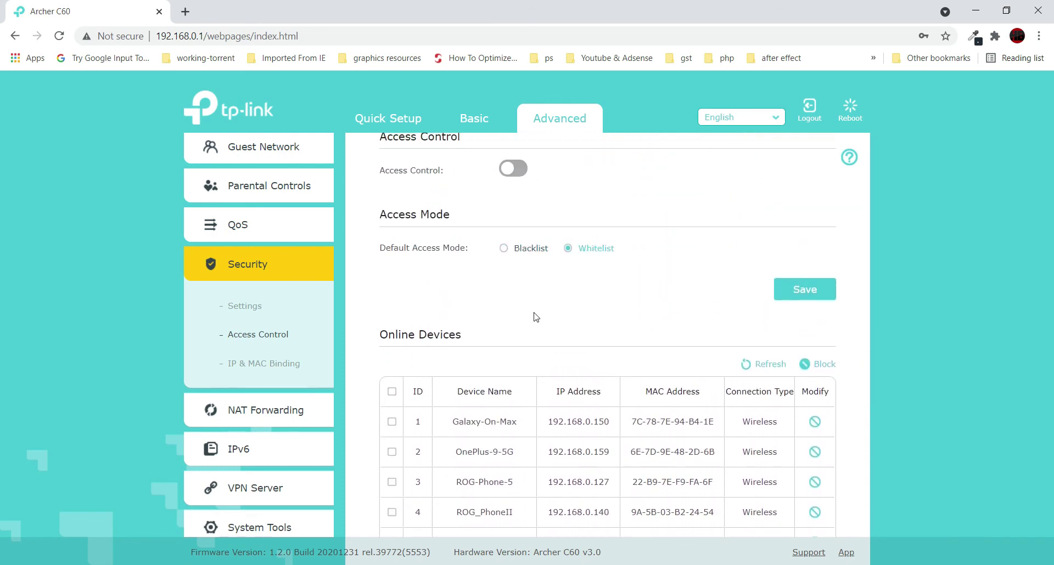
pyautogui.scroll(-2, 741, 286)
pyautogui.click(807, 176)
pyautogui.scroll(-3, 548, 377)
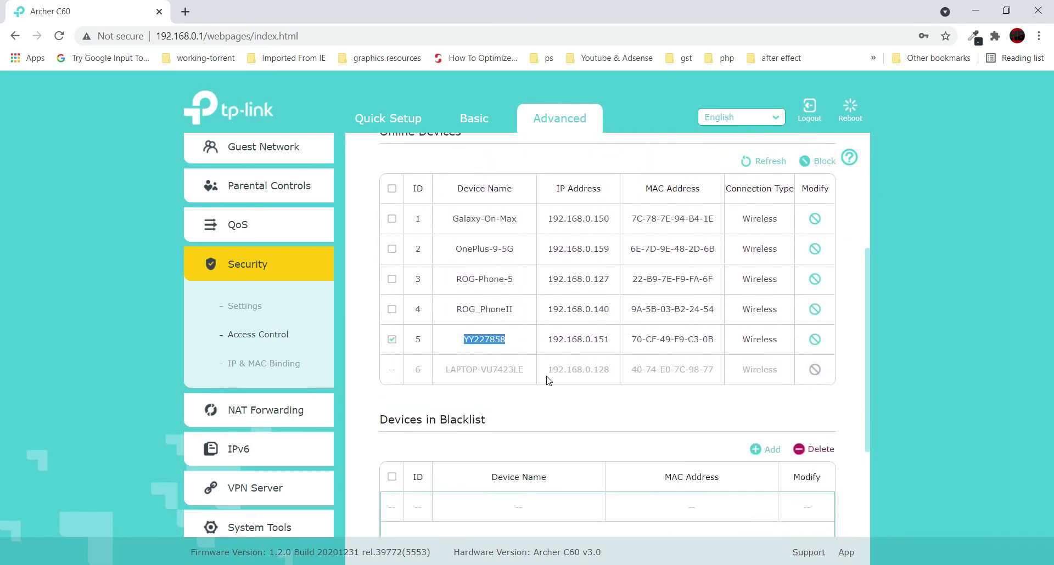
# Step: Select the OnePlus-9-5G, YY227858, ROG_PhoneII, ROG-Phone-5 and Galaxy-On-Max entries in the whitelist
pyautogui.scroll(4, 547, 377)
pyautogui.scroll(-6, 816, 299)
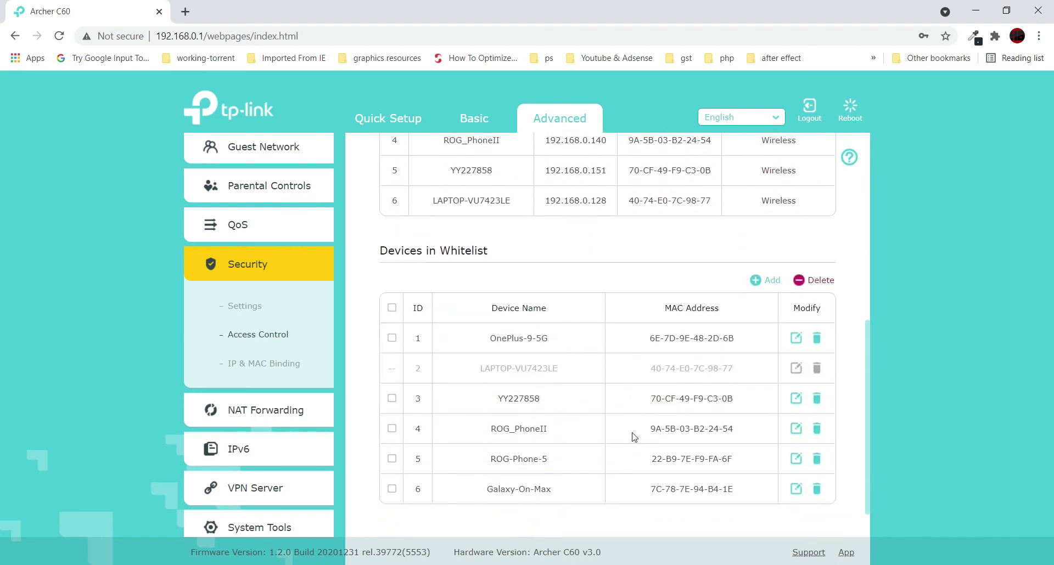
pyautogui.click(392, 302)
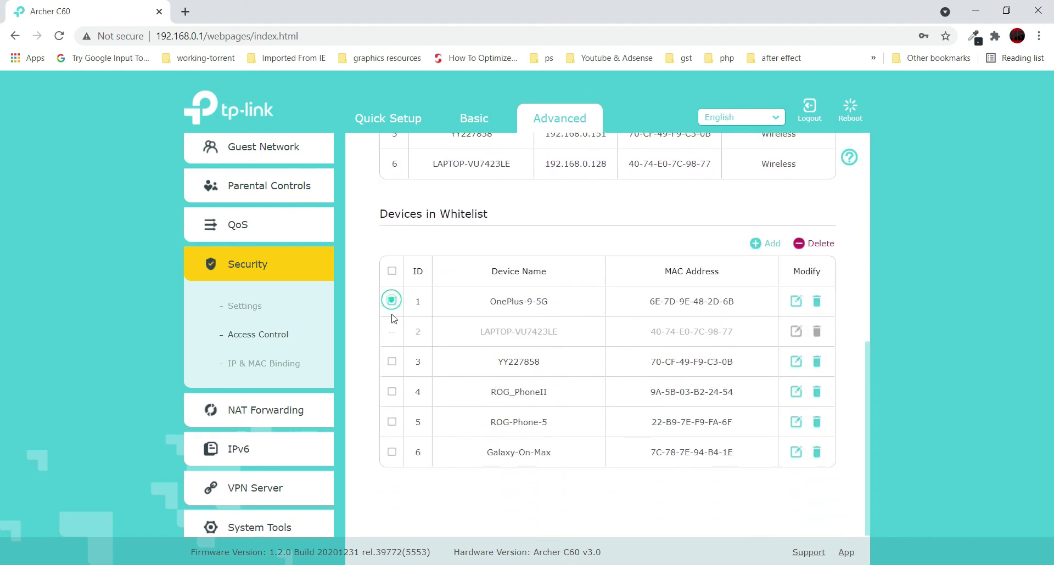
pyautogui.click(392, 362)
pyautogui.click(392, 392)
pyautogui.click(392, 423)
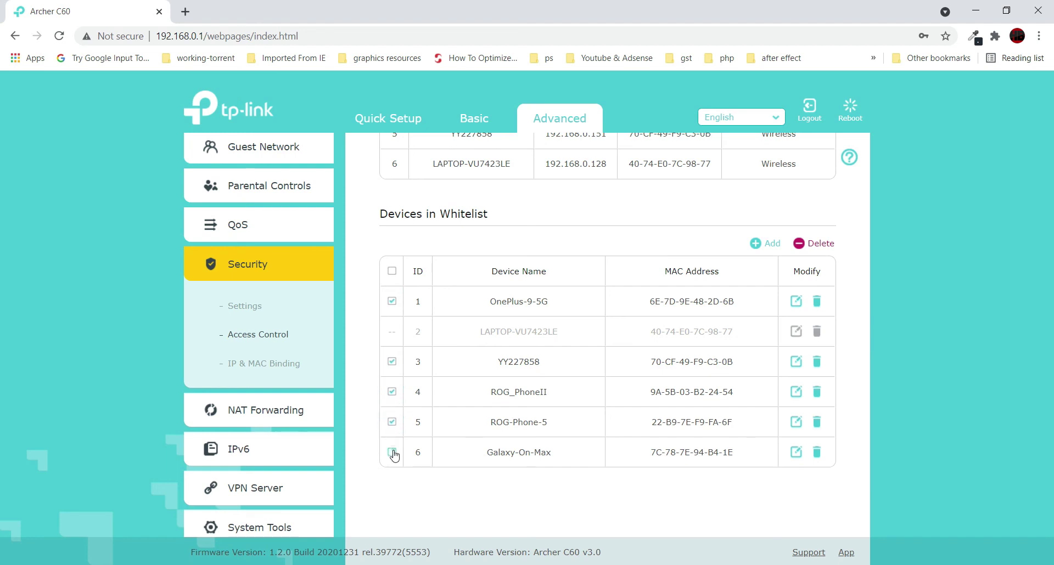
pyautogui.click(392, 453)
# Step: Check the access control switch and access mode against the devices selected in the whitelist
pyautogui.scroll(1, 758, 409)
pyautogui.scroll(10, 758, 407)
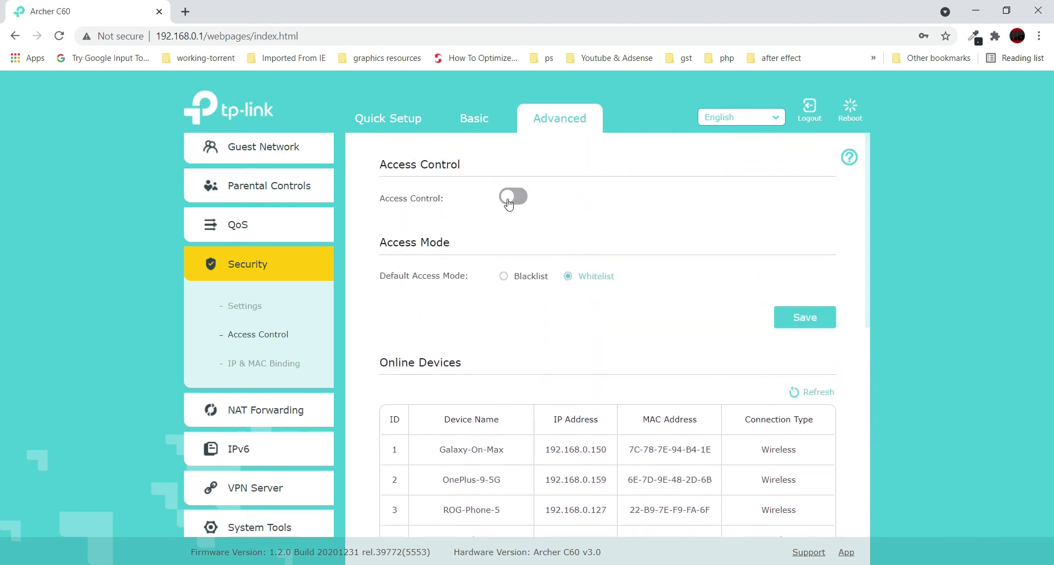
pyautogui.scroll(-1, 530, 242)
pyautogui.scroll(-7, 576, 297)
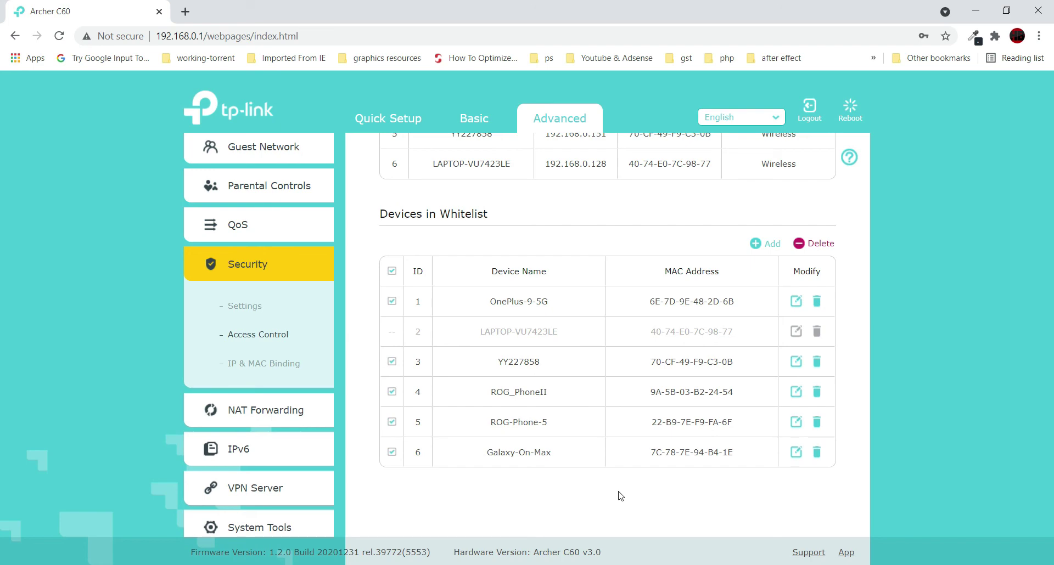
pyautogui.scroll(6, 675, 407)
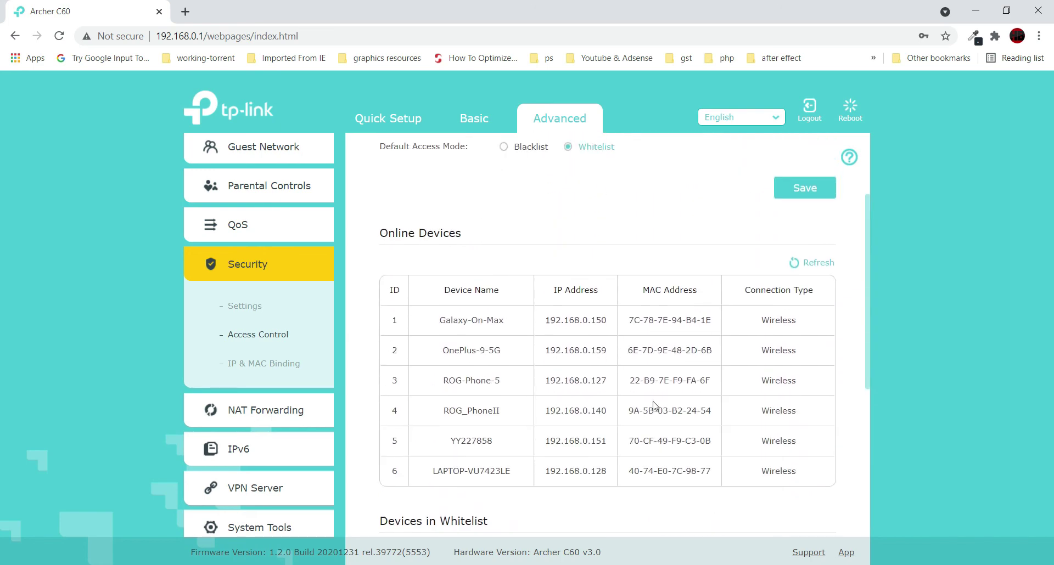
# Step: Compare the names and MAC addresses of the online devices with the whitelist entries, and review the access mode setting
pyautogui.scroll(3, 675, 323)
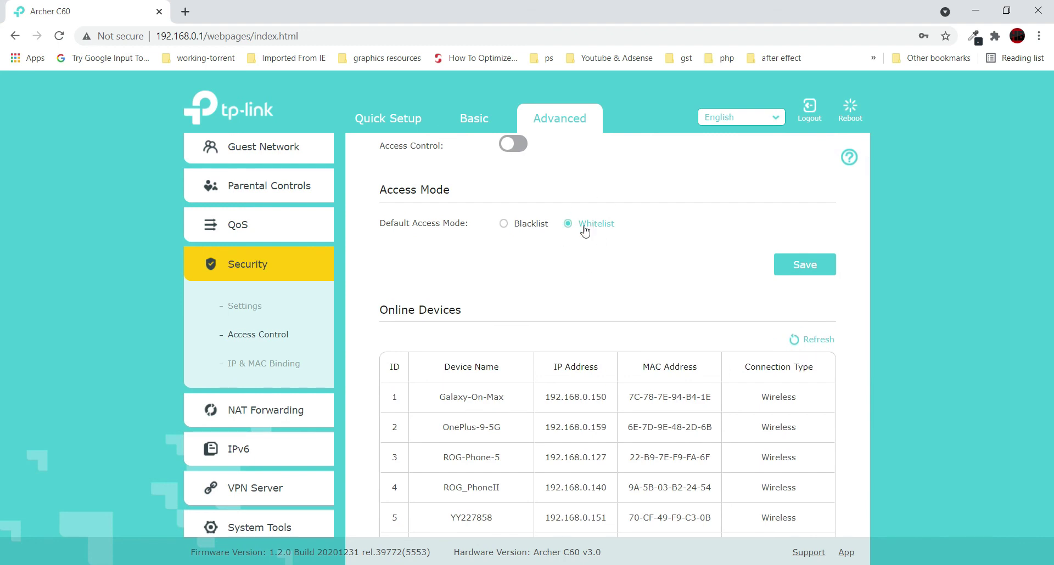
pyautogui.scroll(-8, 585, 230)
pyautogui.scroll(3, 467, 248)
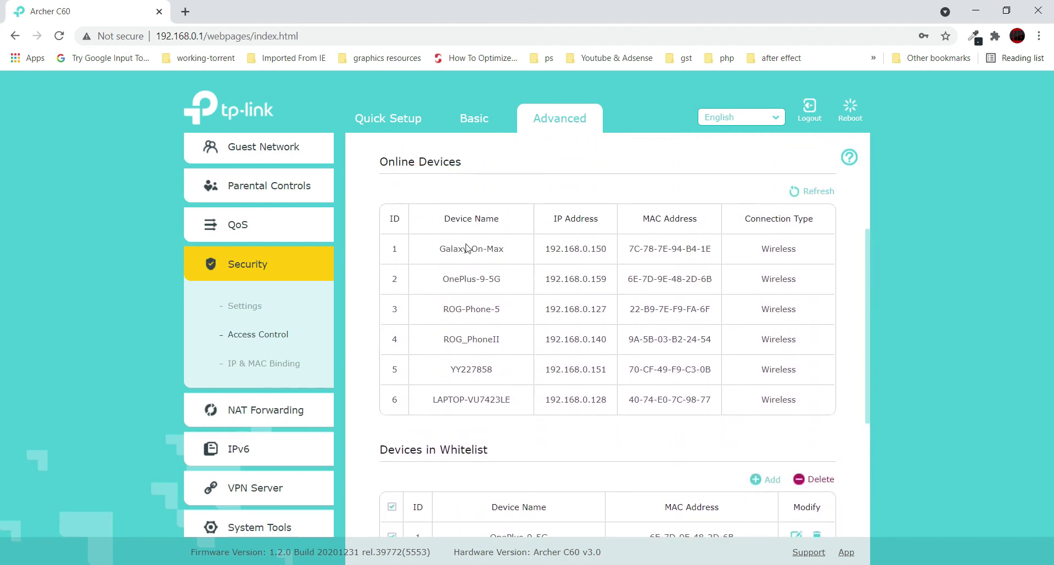
pyautogui.scroll(5, 467, 248)
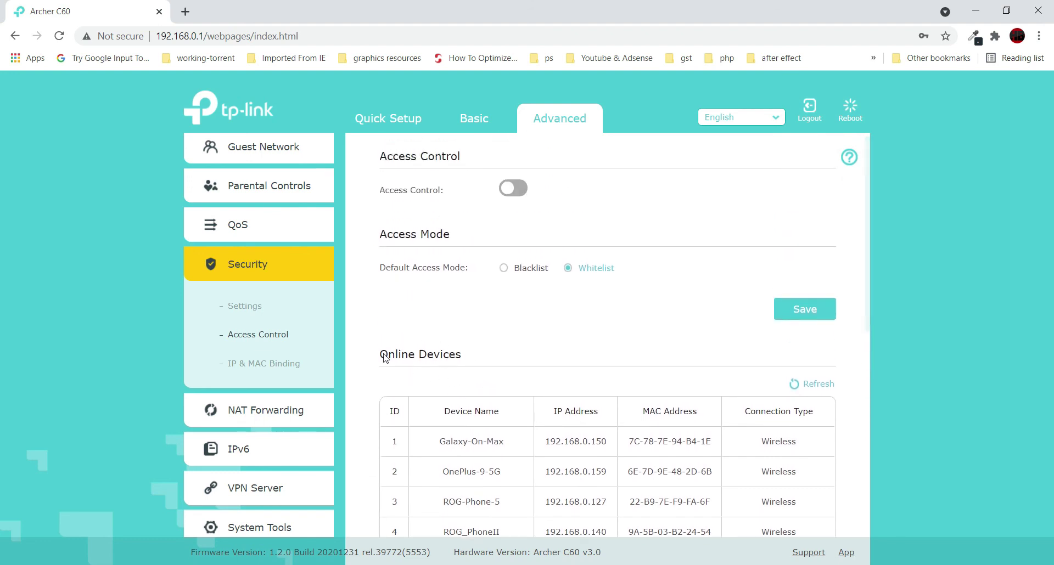
pyautogui.scroll(-2, 432, 350)
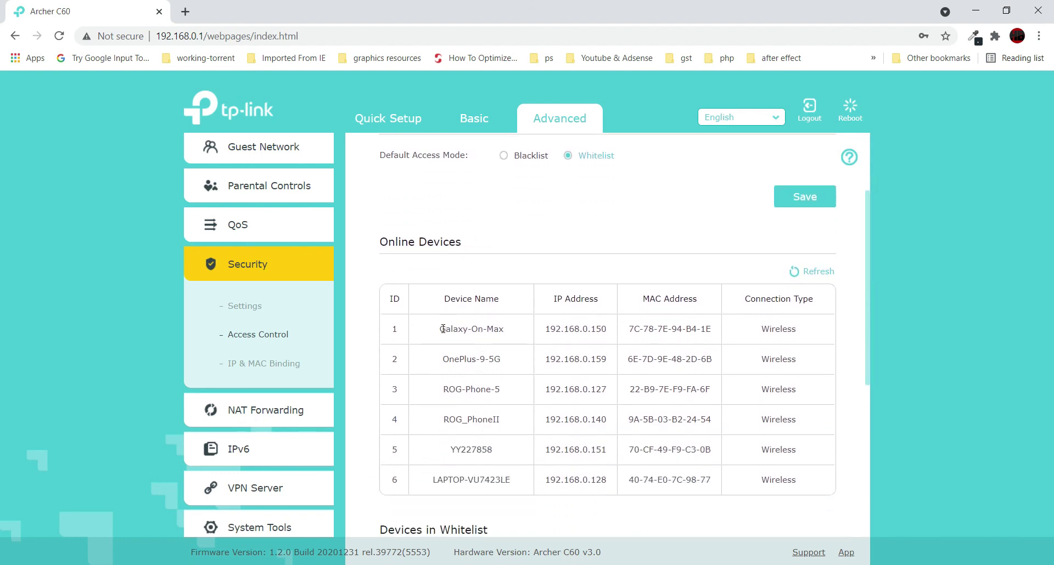
pyautogui.moveTo(443, 328); pyautogui.dragTo(771, 490)
pyautogui.scroll(-2, 747, 453)
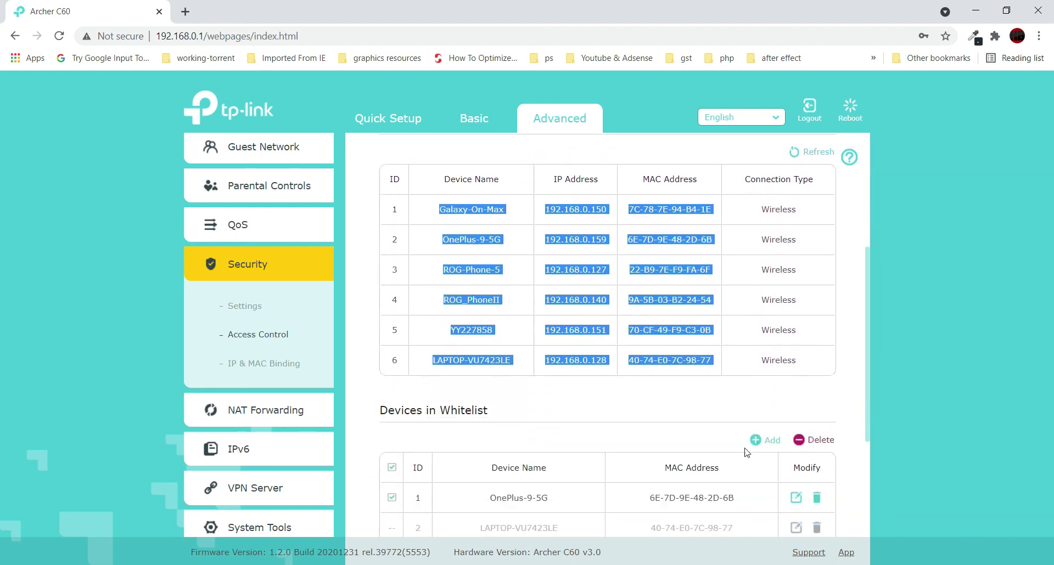
pyautogui.scroll(-4, 501, 251)
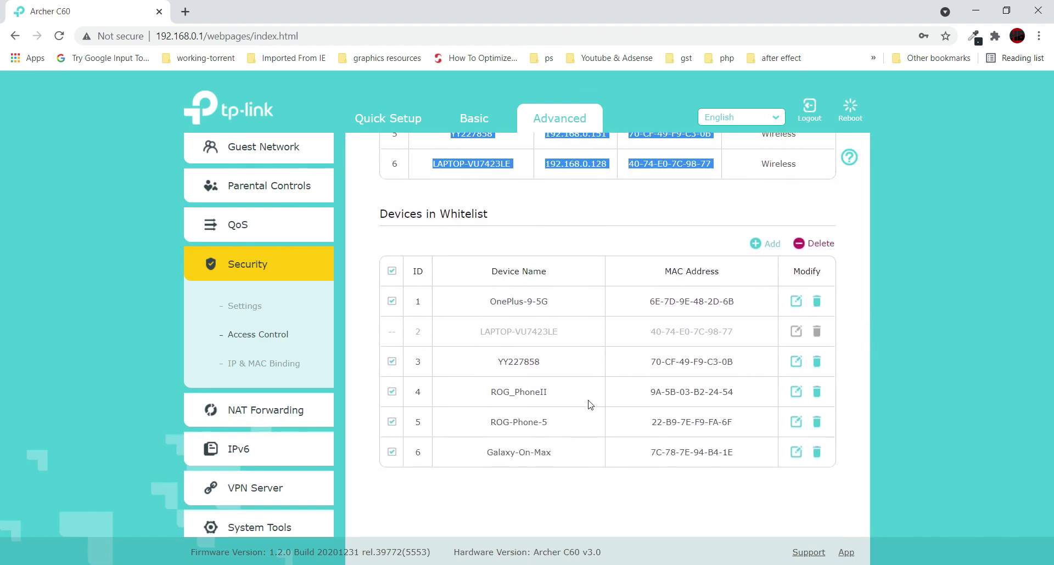
pyautogui.scroll(1, 588, 316)
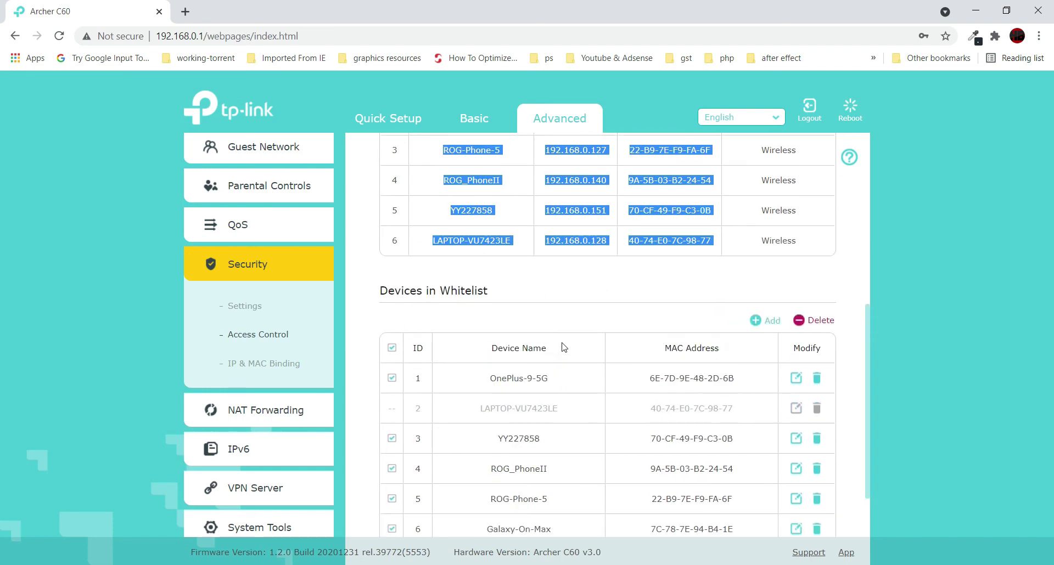
pyautogui.scroll(-1, 454, 375)
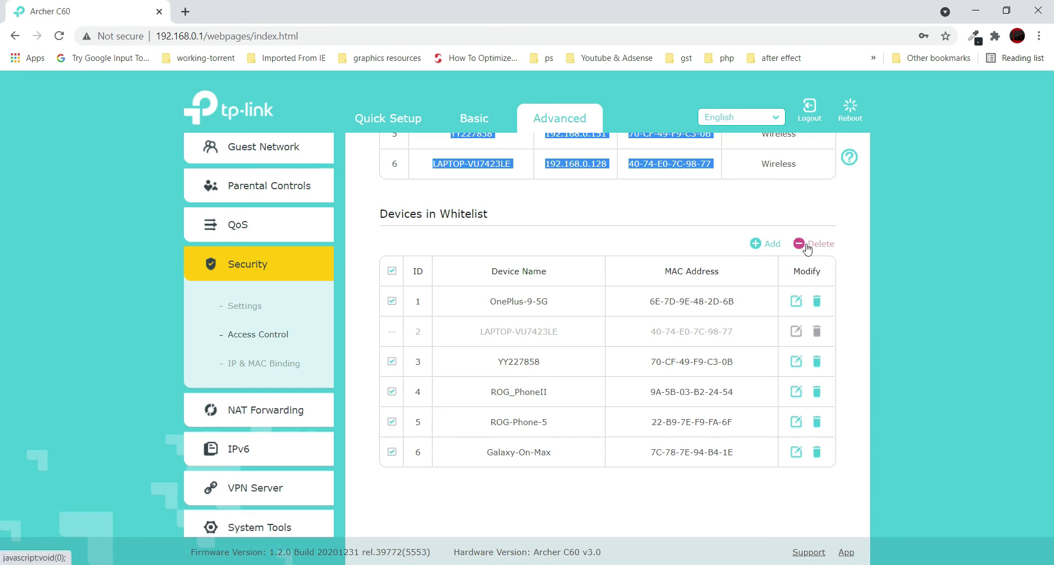
pyautogui.scroll(7, 633, 398)
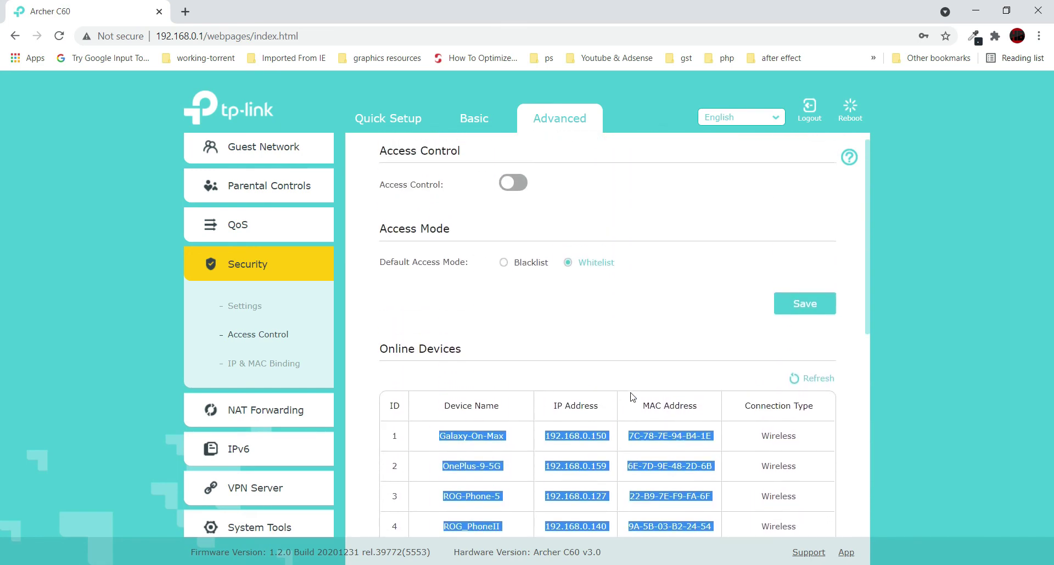